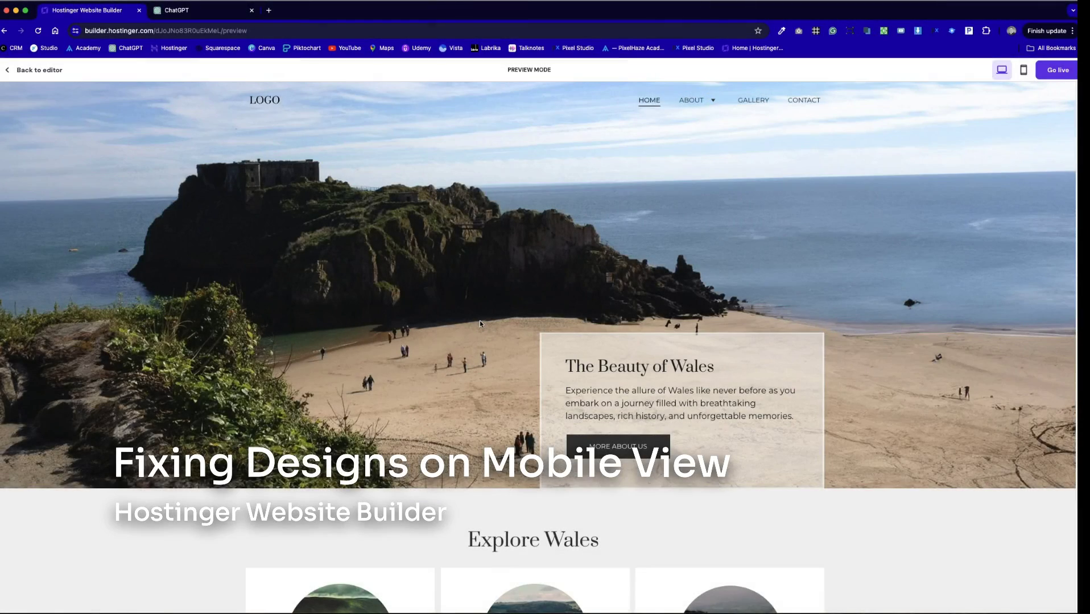
Examine the home page preview in both desktop view and mobile view.
scroll(514, 253, down, 5)
scroll(518, 260, down, 1)
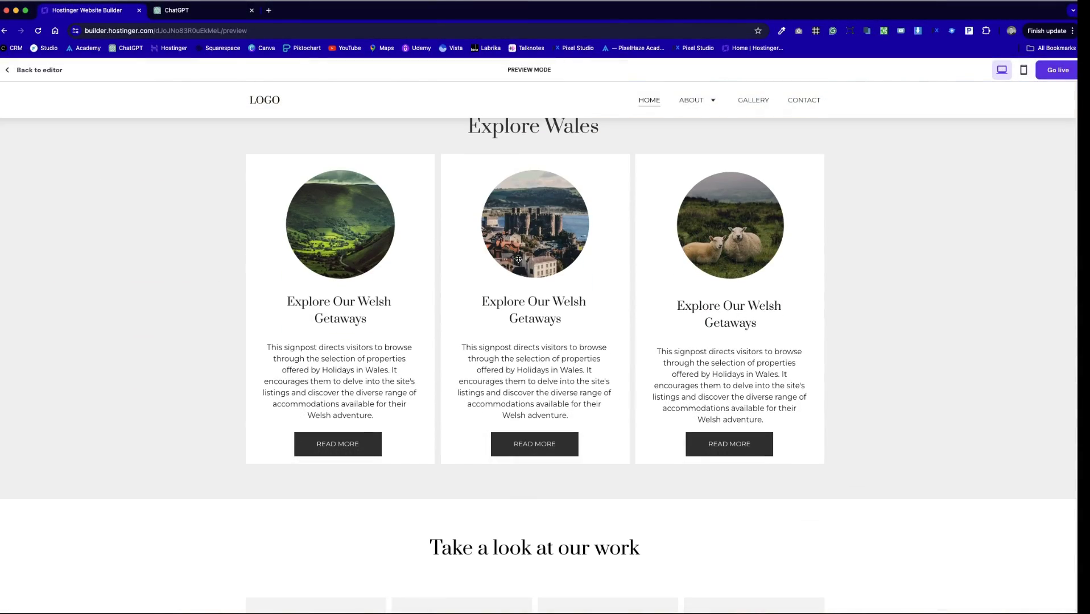
scroll(906, 397, up, 7)
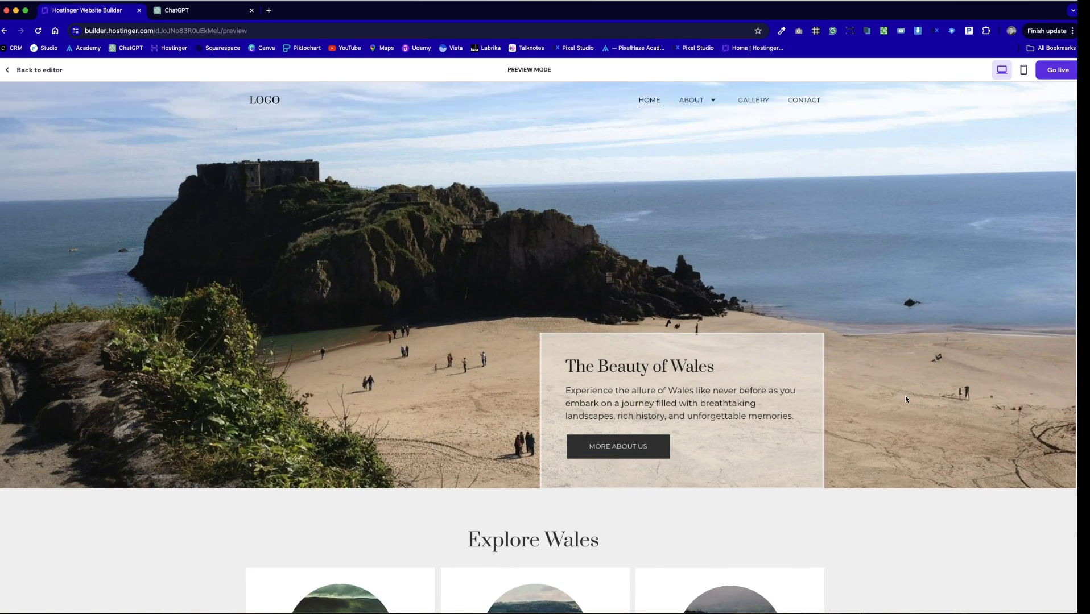
click(1024, 70)
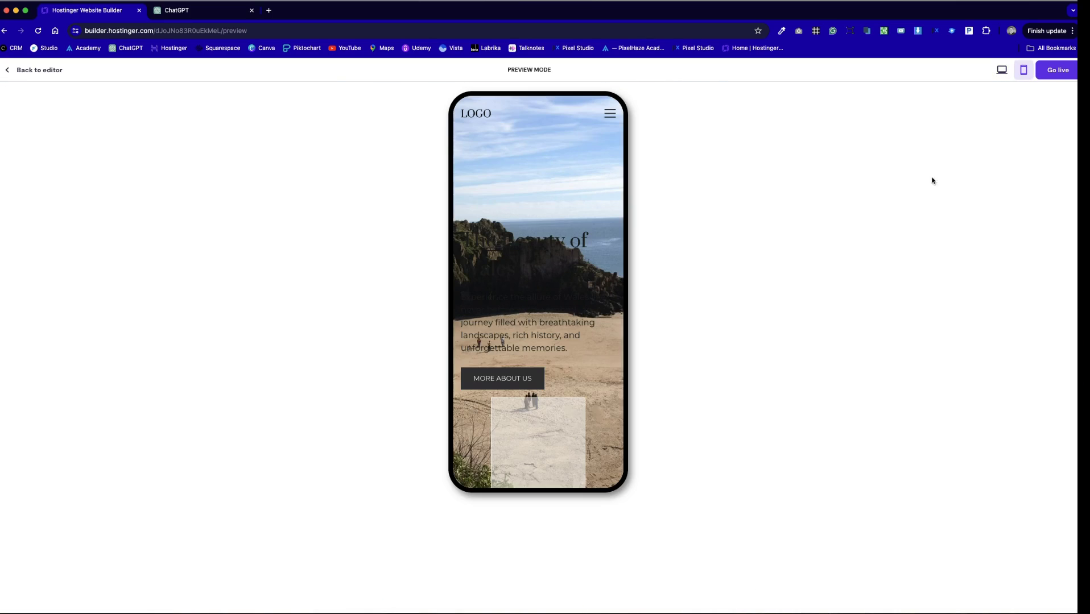
scroll(599, 354, down, 15)
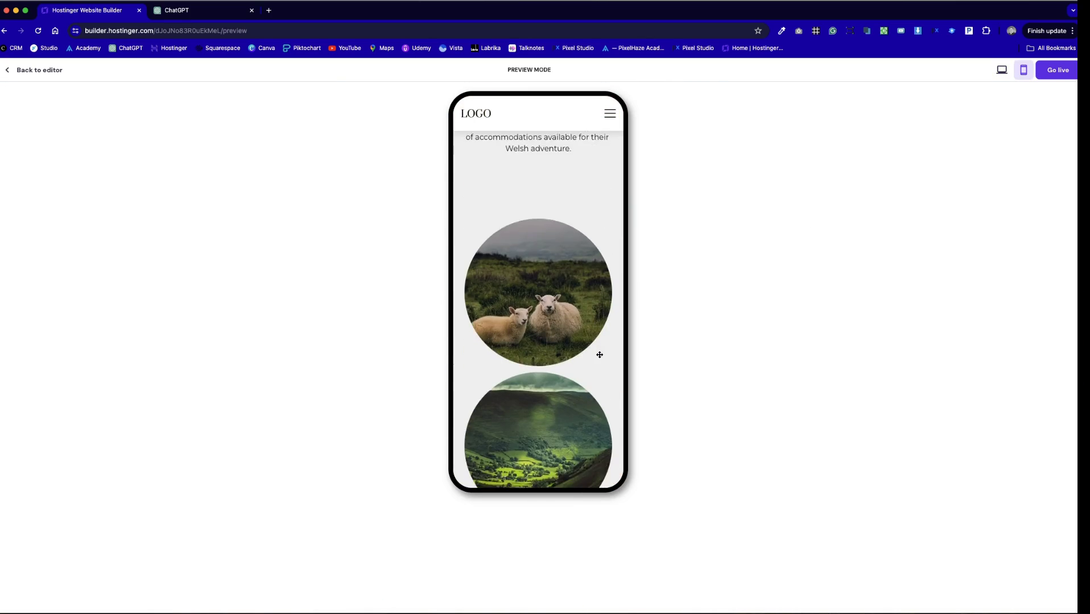
scroll(600, 355, down, 10)
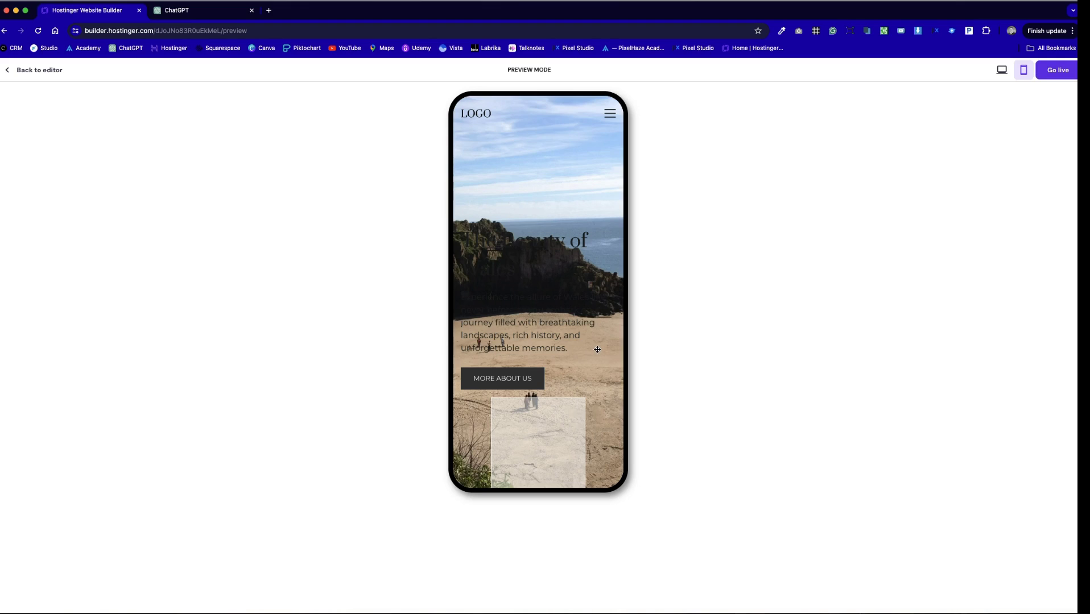
Return to the page editor in desktop view and bring up the Explore Wales section.
click(1001, 69)
click(32, 70)
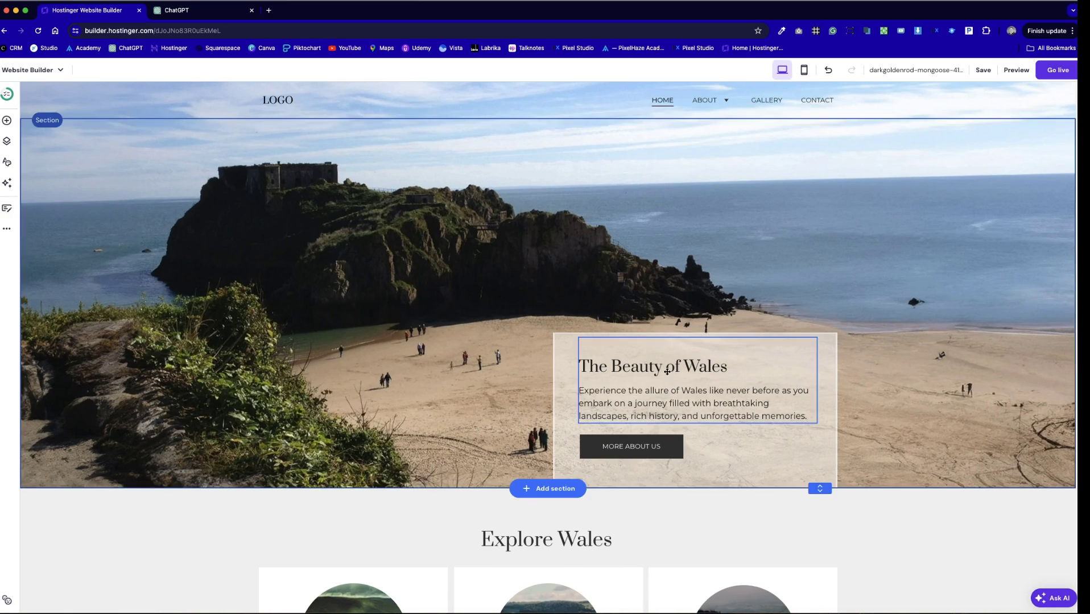
scroll(935, 169, down, 5)
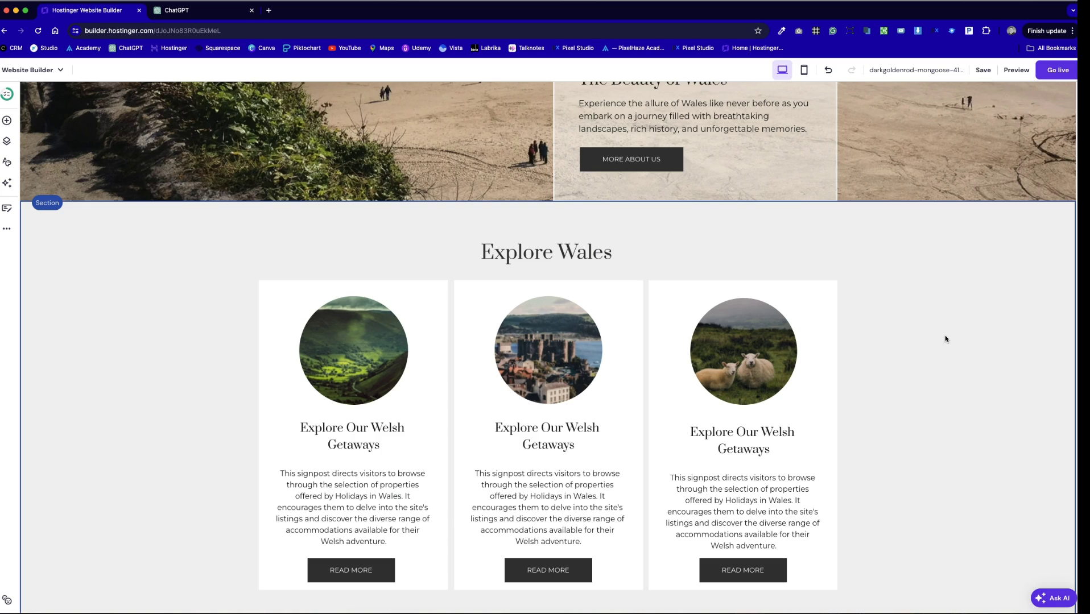
scroll(445, 573, down, 7)
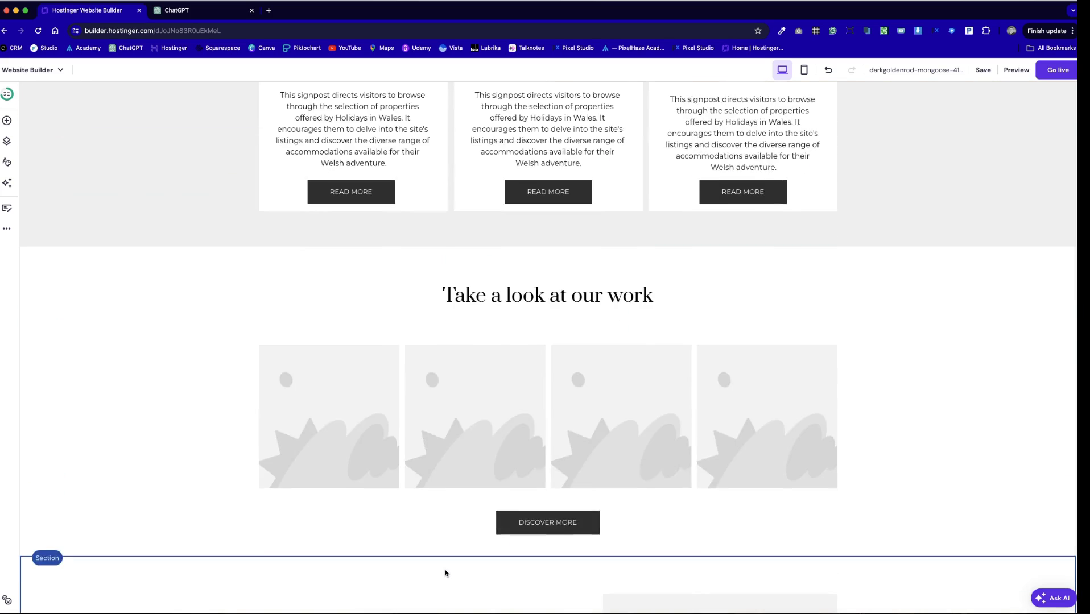
scroll(446, 573, up, 3)
scroll(445, 573, up, 3)
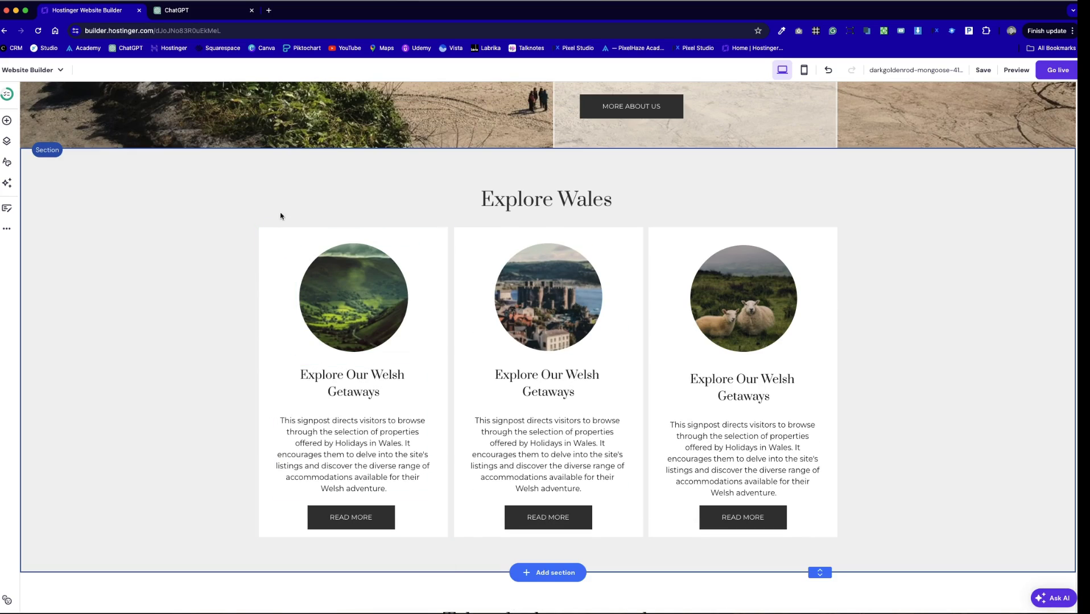
click(276, 185)
drag(283, 216, 419, 552)
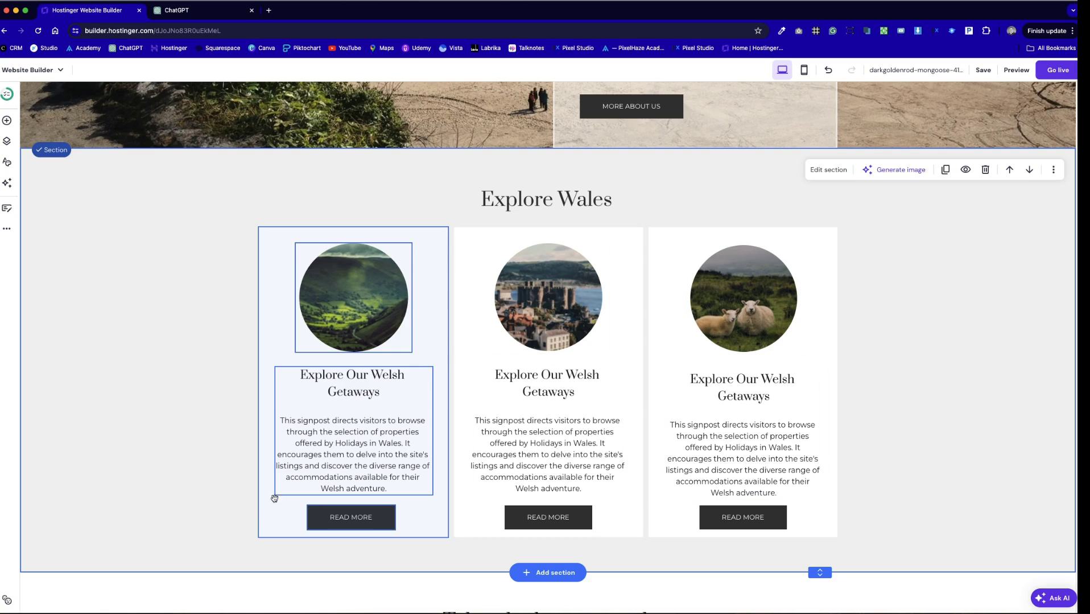
click(352, 562)
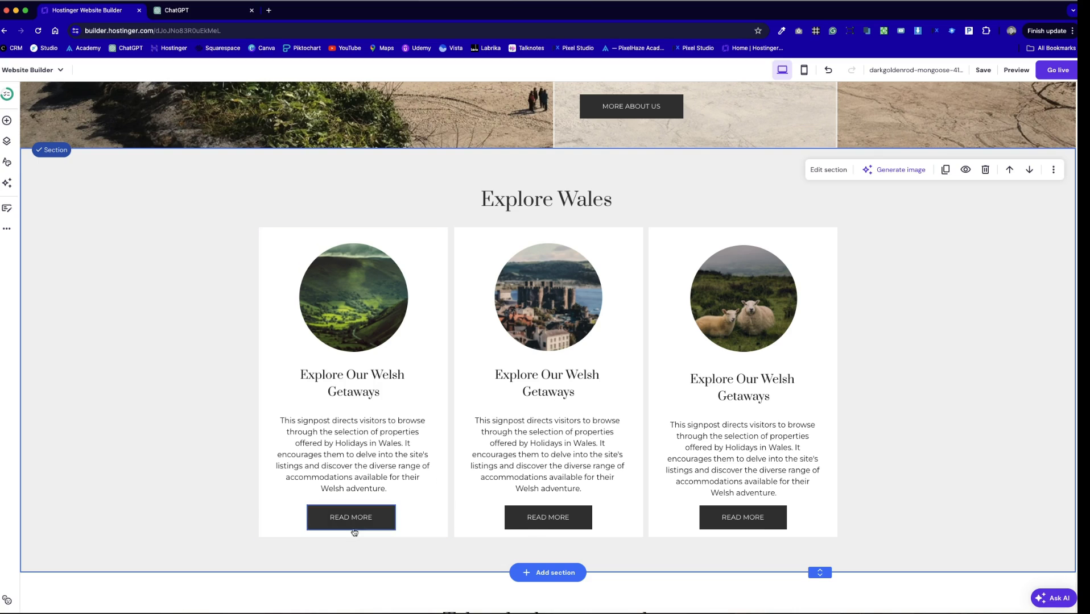
Change the text of the first Explore Wales card's button to "Welsh Getaways".
double_click(382, 384)
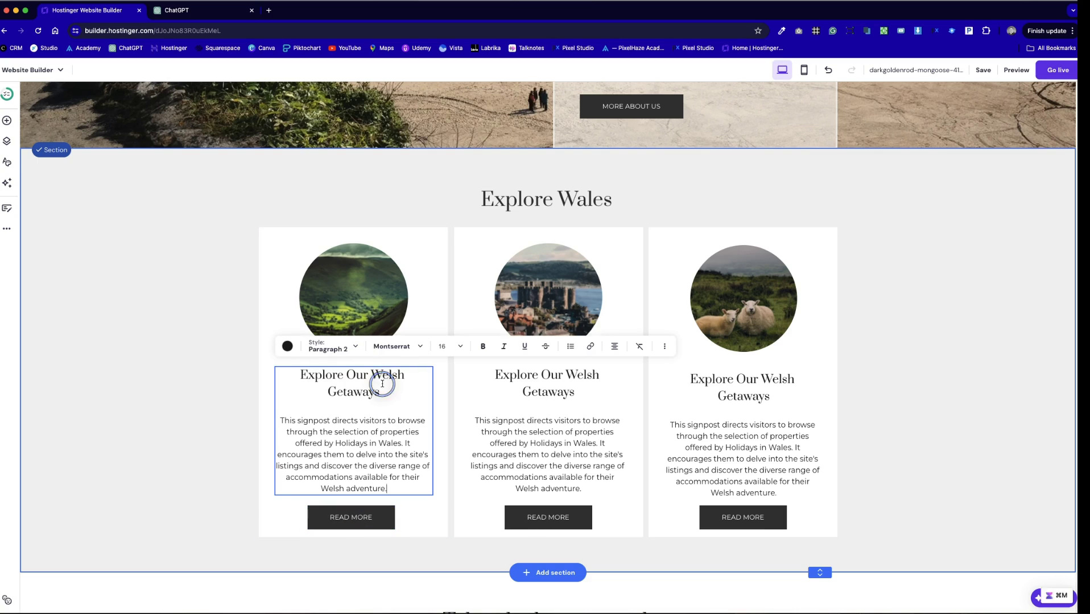
drag(376, 375, 386, 390)
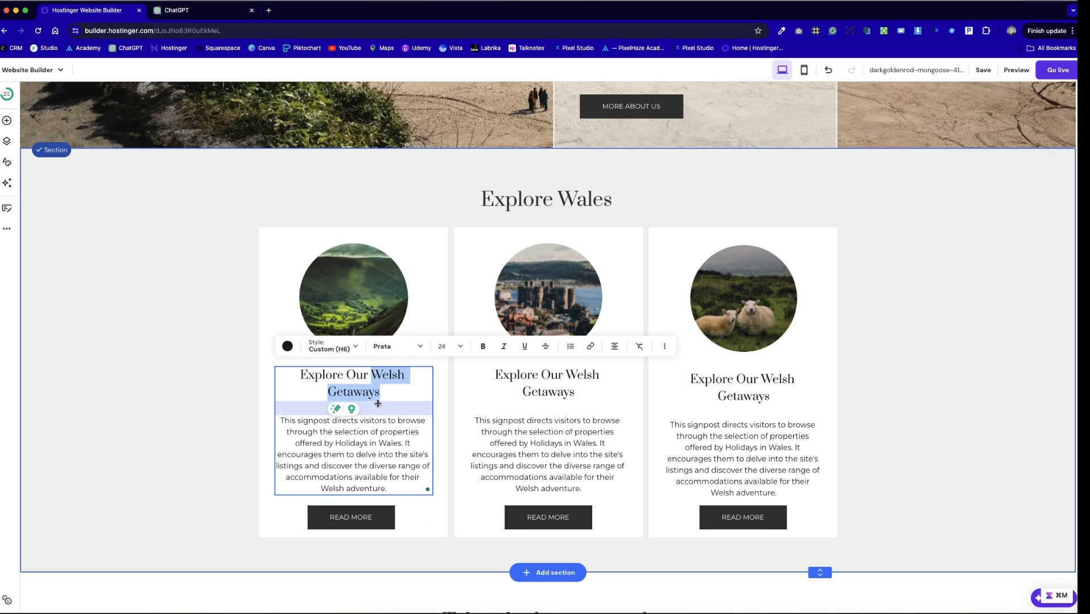
click(383, 518)
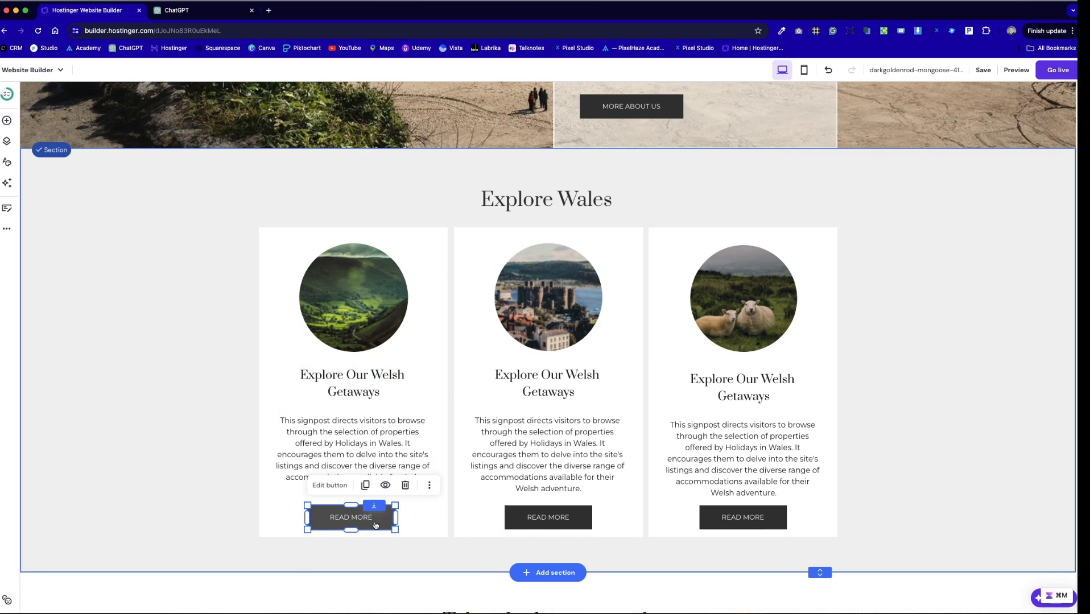
click(330, 485)
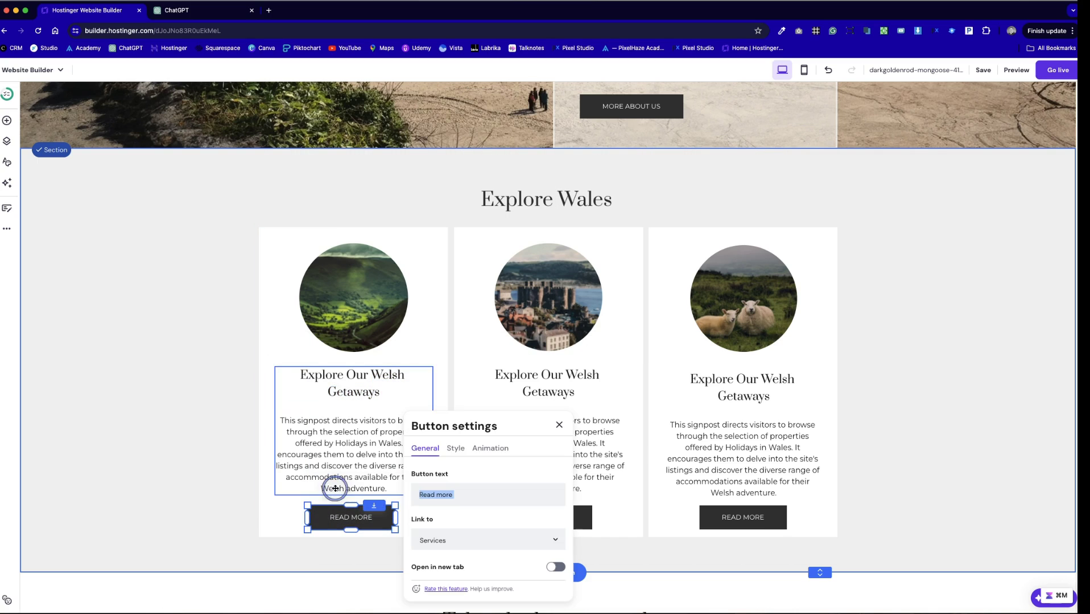
click(459, 499)
click(412, 499)
triple_click(412, 498)
text(Welsh Getaways)
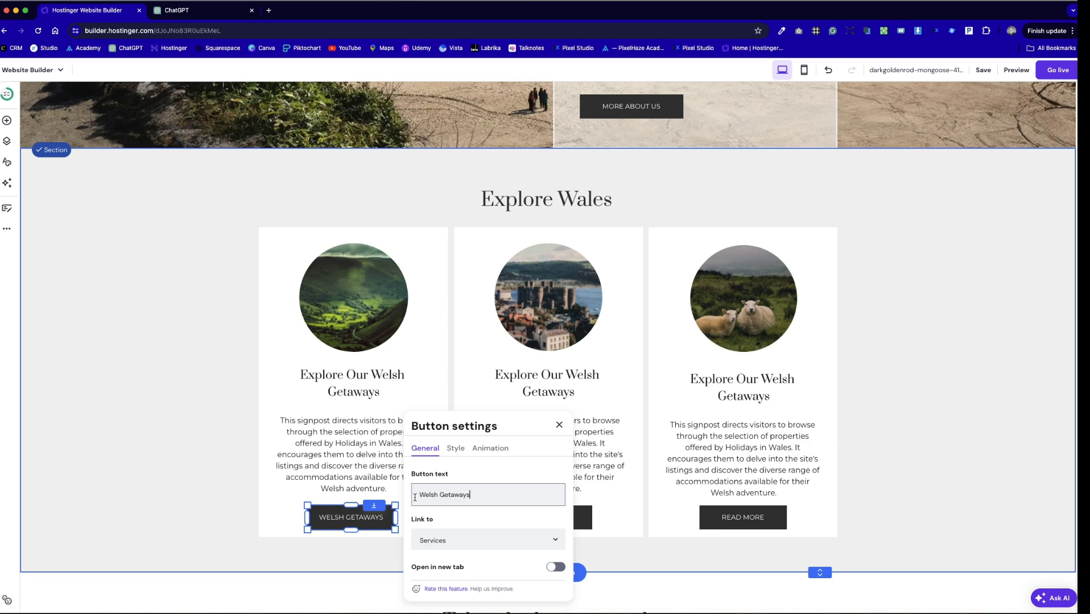
click(257, 462)
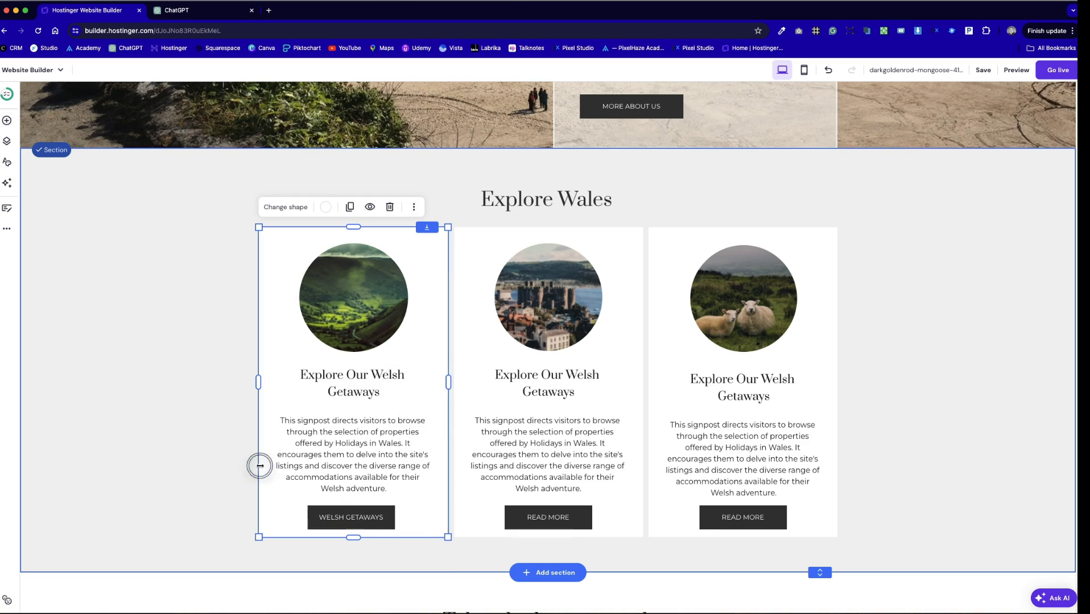
Change the text of the middle Explore Wales card's button to "Book Your Stay".
click(578, 528)
triple_click(616, 494)
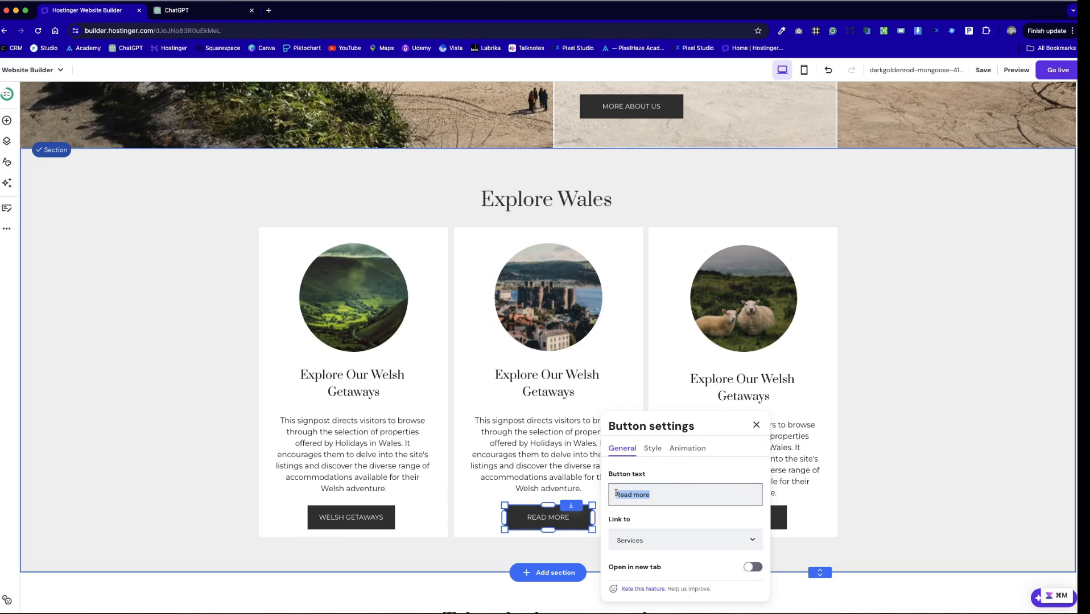
text(Book Your Stay)
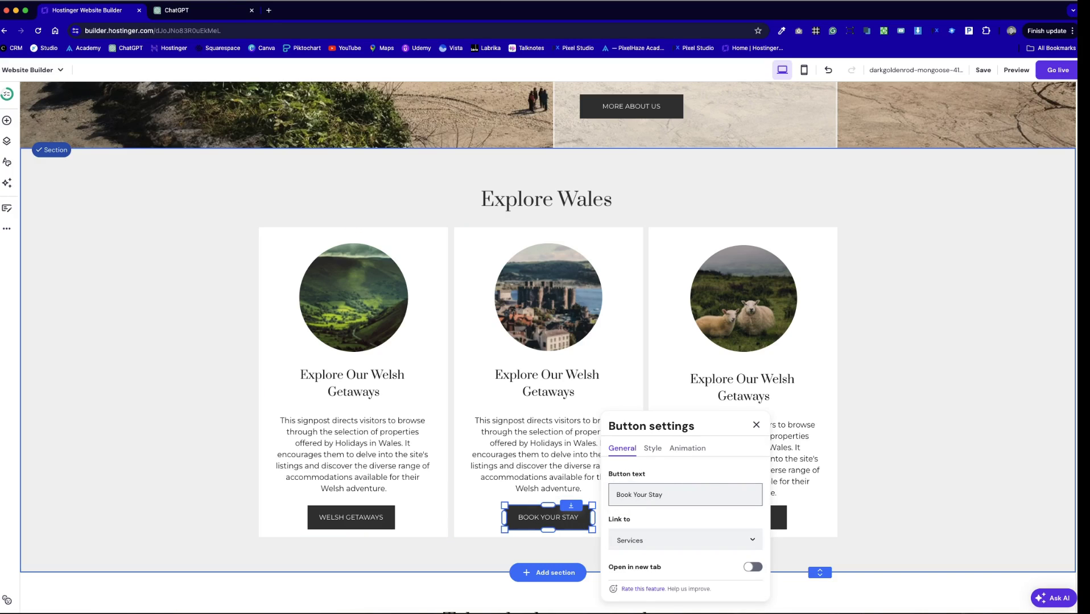
click(902, 541)
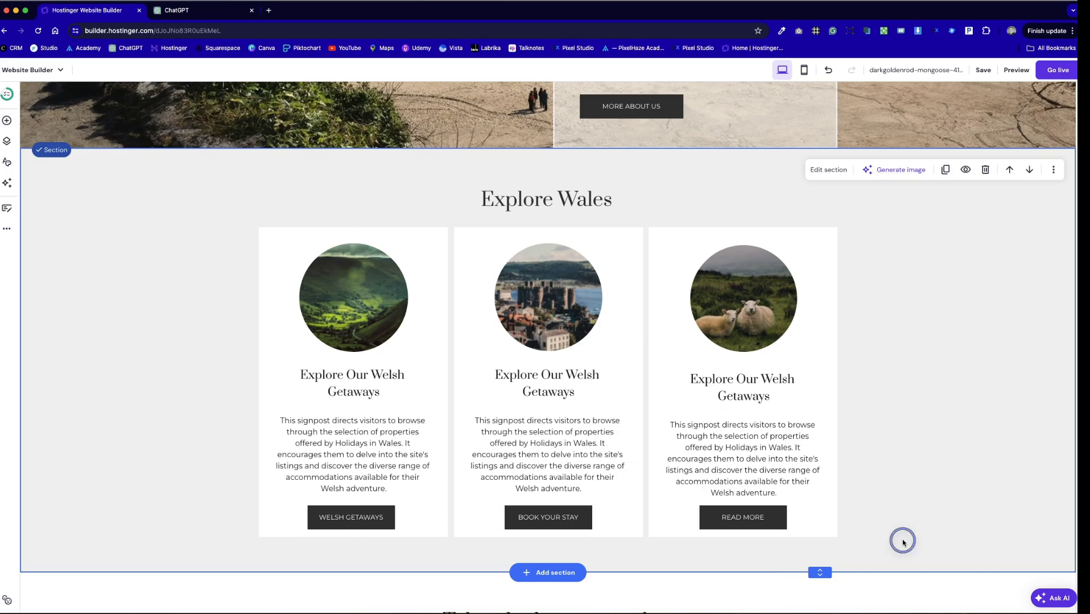
Change the text of the third Explore Wales card's button to "About Us" and close its settings.
click(755, 523)
drag(844, 495, 799, 494)
key(BackSpace)
text(Abo)
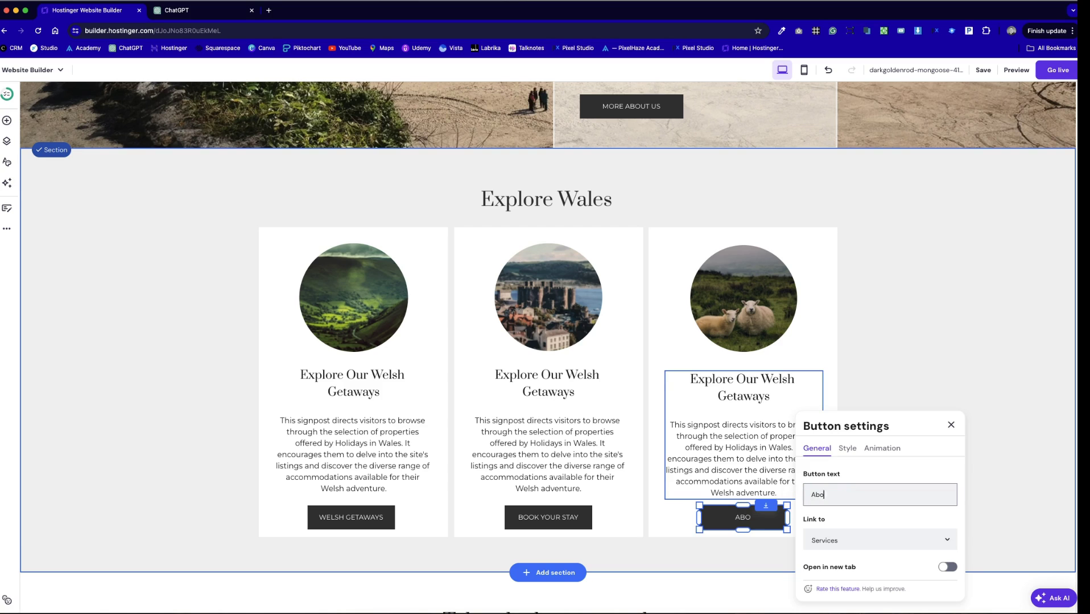
key(BackSpace)
key(BackSpace)
key(BackSpace)
text(Us)
click(849, 384)
Change the third card's heading to "About Our Welsh Getaways" by replacing its first word.
double_click(768, 398)
double_click(681, 383)
text(About)
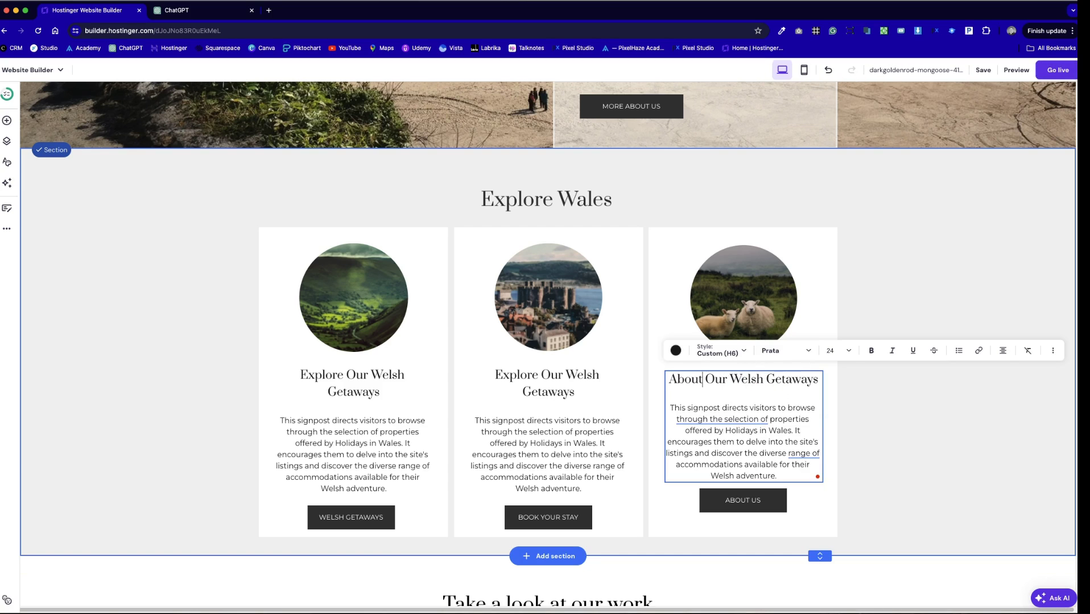
Replace the middle card's heading with "Book your Stay in Wales".
click(579, 393)
triple_click(579, 394)
text(Book )
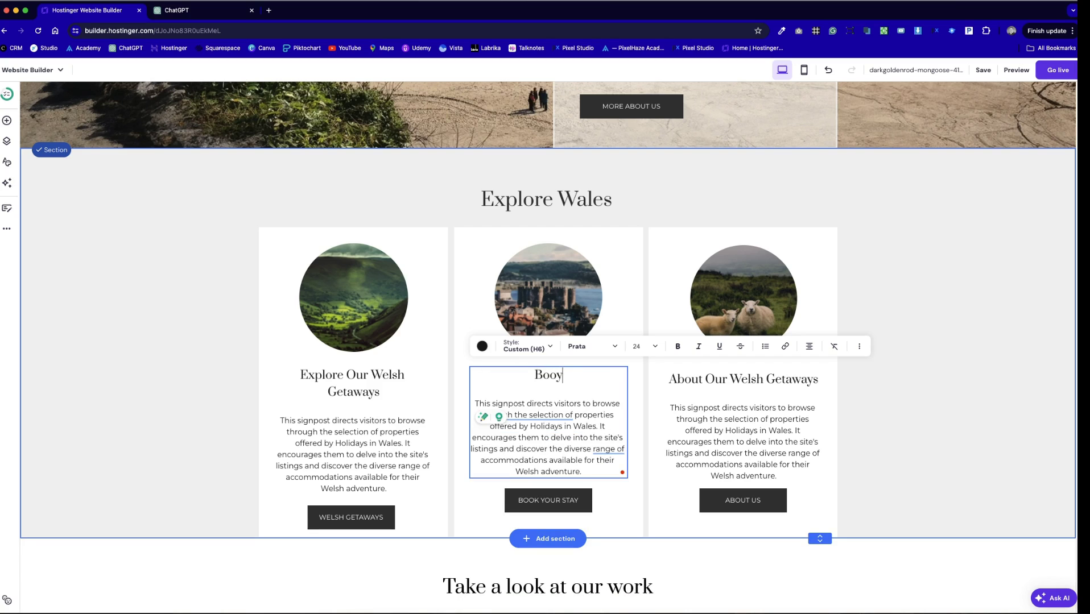
text(your Stay in Wales)
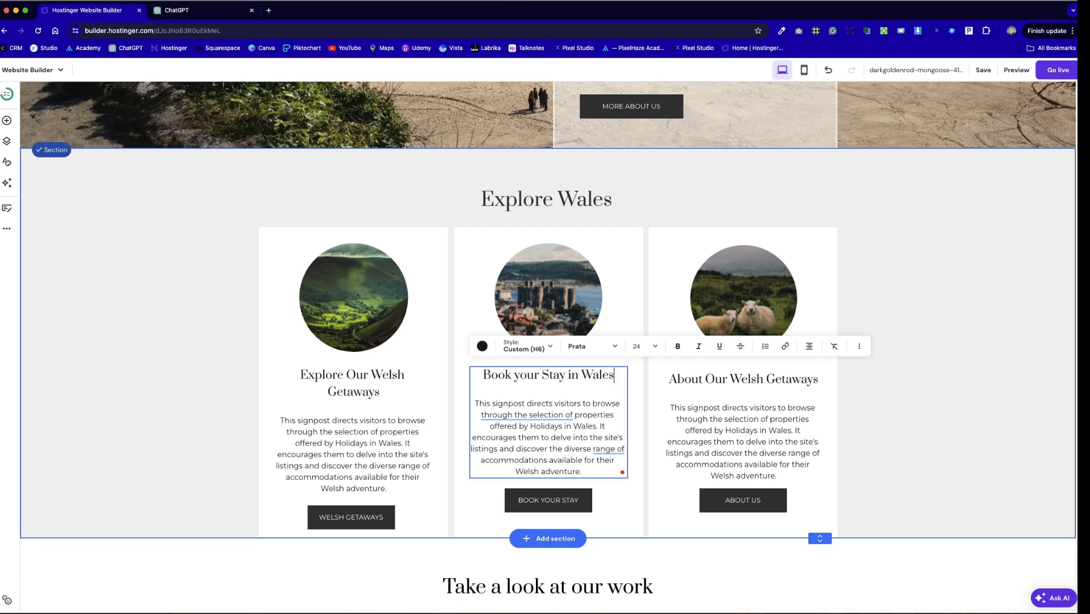
click(920, 474)
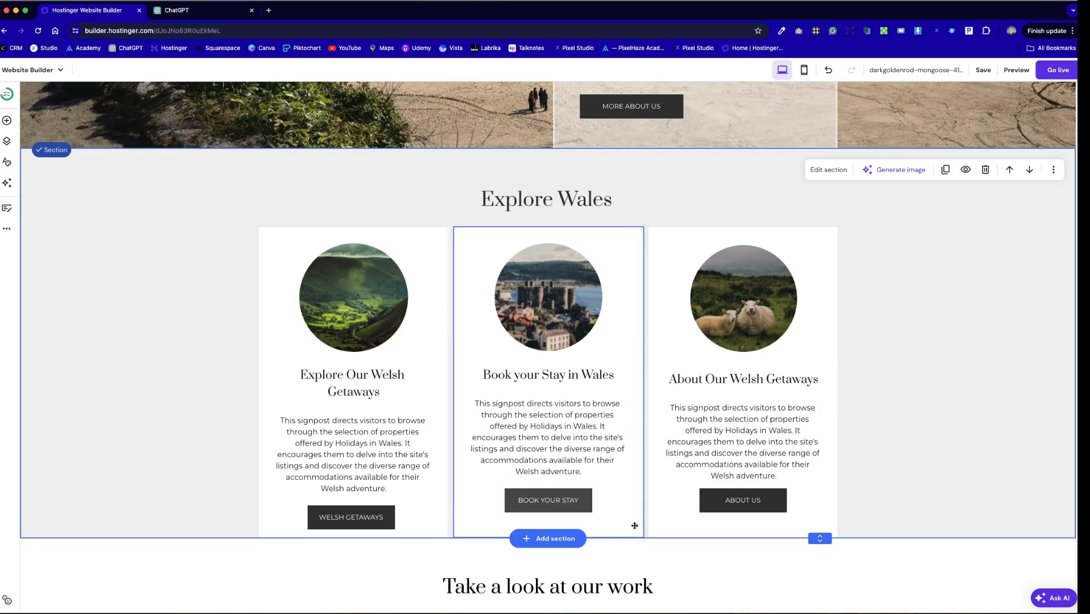
Move the middle and third cards' buttons down level with the first card's button, and save the site.
drag(548, 495, 548, 514)
drag(740, 501, 743, 518)
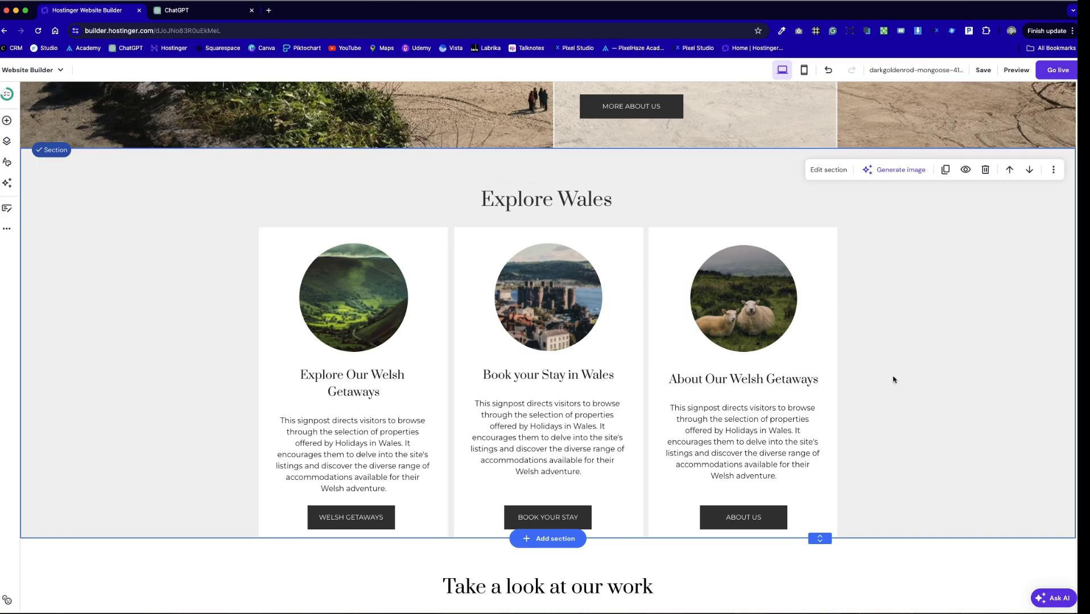
click(983, 70)
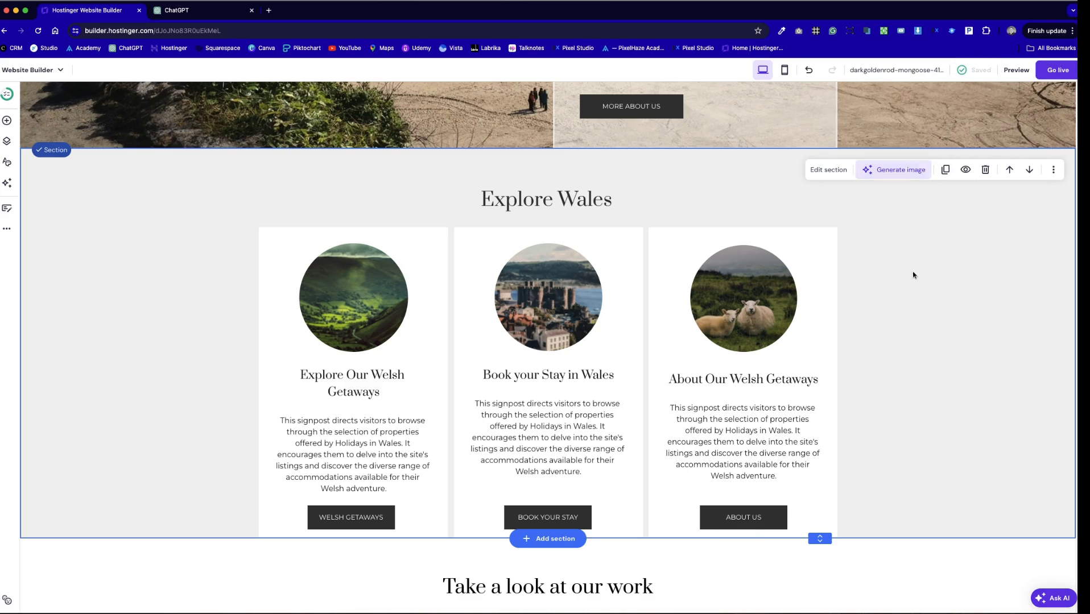
In mobile view, move the hero's translucent box up behind the heading and reposition the hero text just above the button.
click(785, 70)
scroll(552, 376, up, 7)
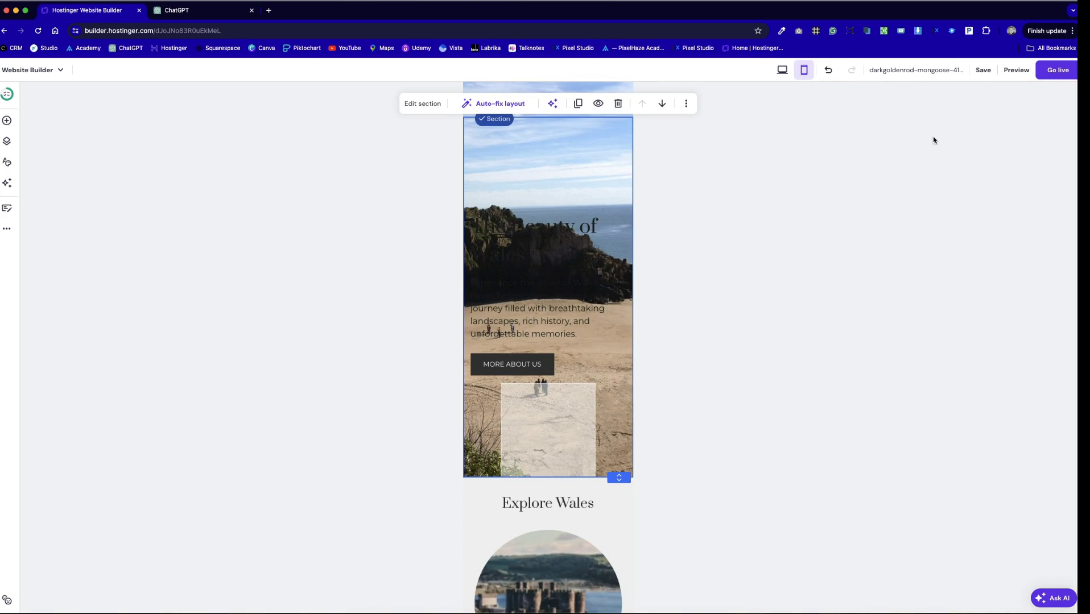
drag(550, 450, 512, 275)
mouse_move(545, 207)
mouse_down()
mouse_move(543, 234)
mouse_move(544, 215)
mouse_up()
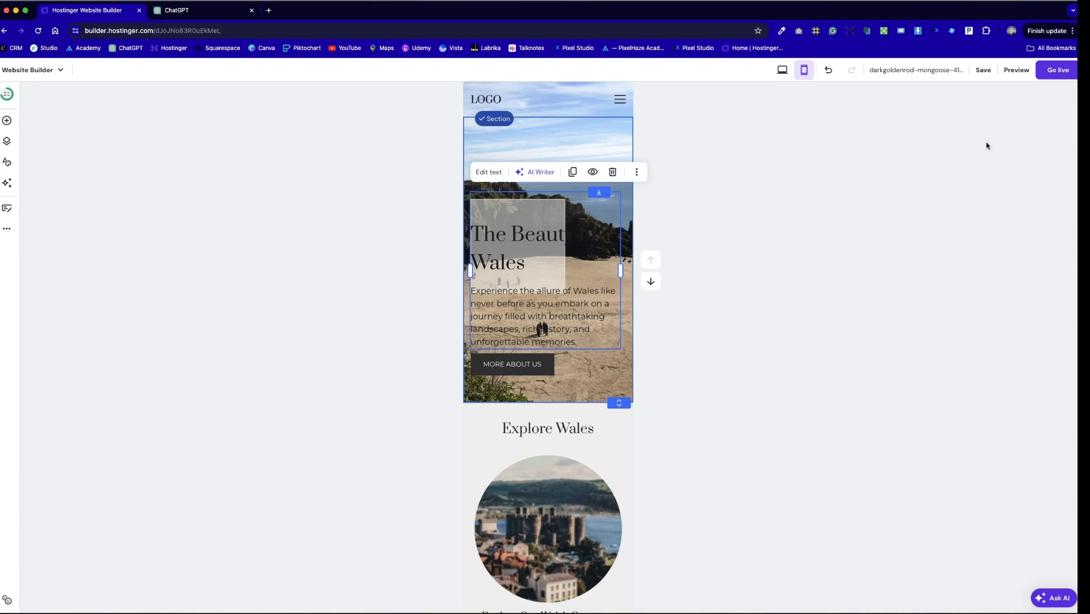
In desktop view, duplicate the hero text block and delete the paragraph from the original, keeping only its heading.
click(782, 69)
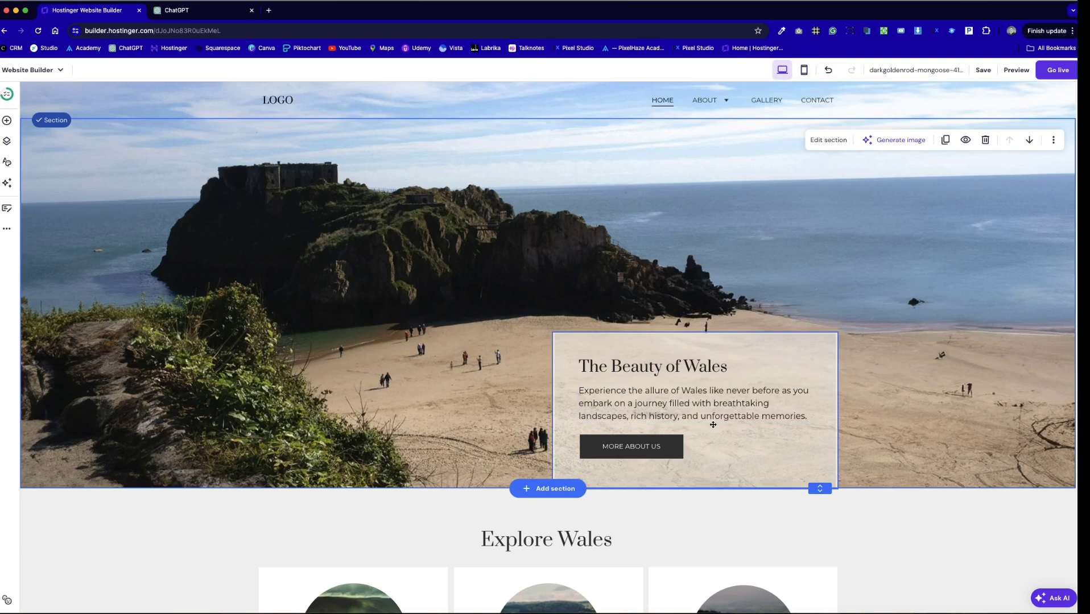
click(718, 405)
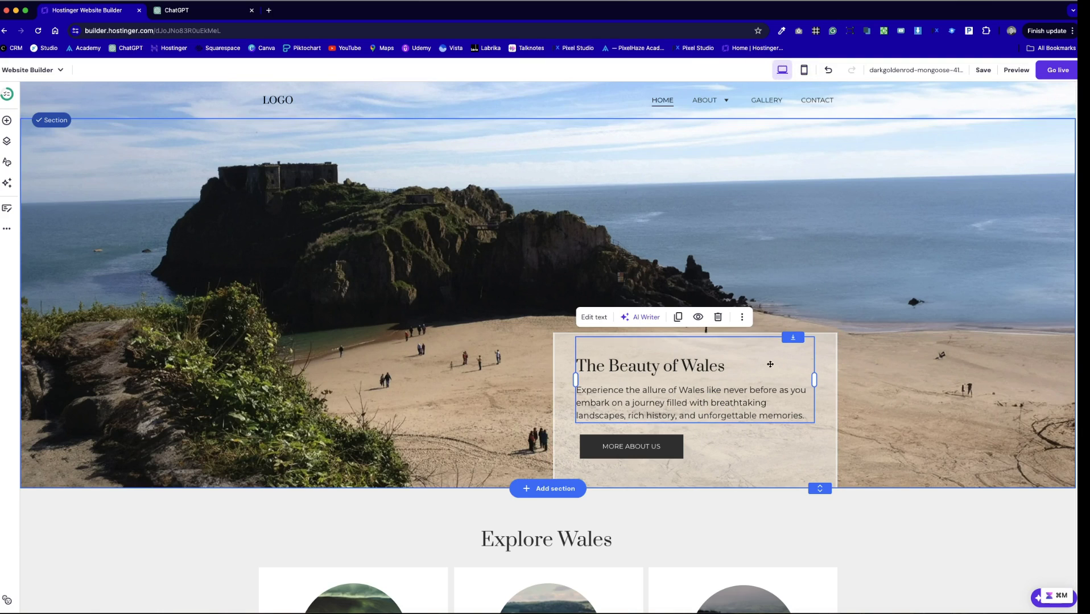
drag(706, 341, 762, 419)
double_click(726, 358)
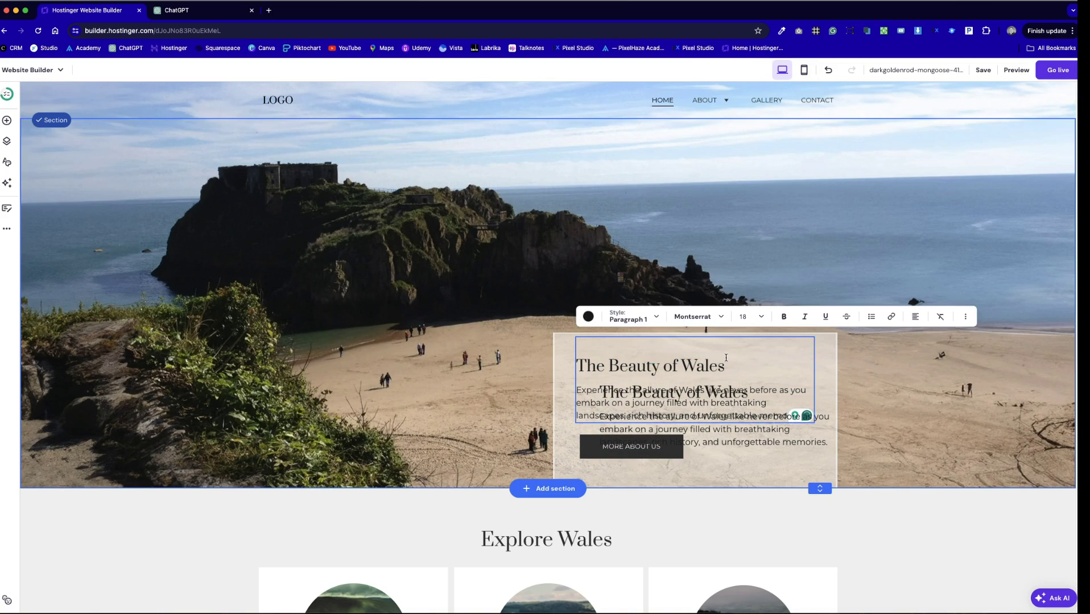
click(731, 418)
Delete the heading "The Beauty of Wales" from the duplicated hero text block, keeping only its paragraph.
double_click(618, 420)
key(Left)
key(BackSpace)
key(BackSpace)
key(BackSpace)
key(BackSpace)
key(BackSpace)
key(BackSpace)
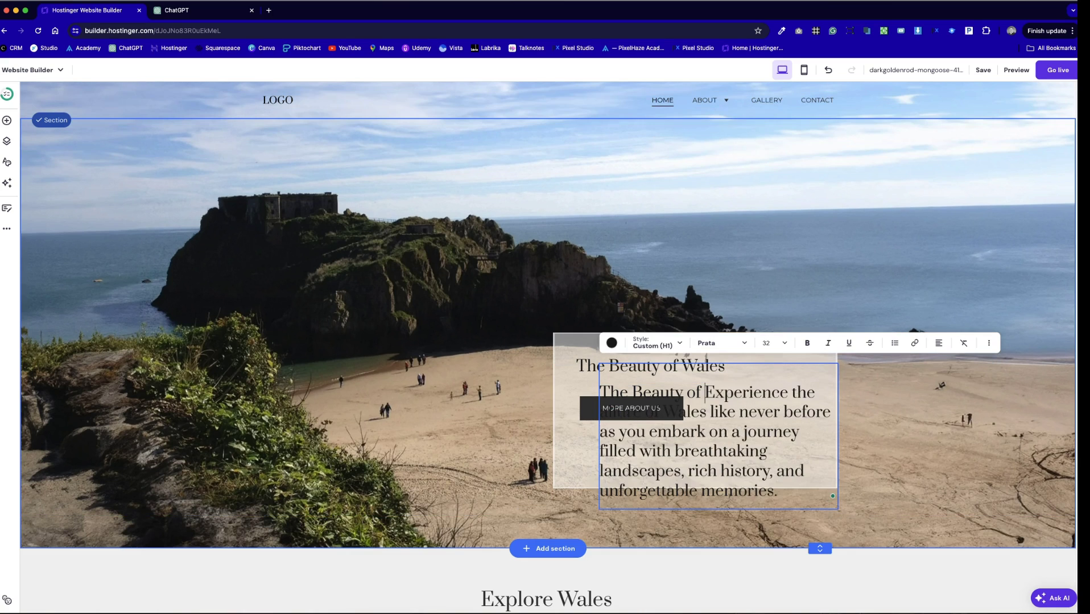
key(BackSpace)
key(BackSpace)
key(BackSpace)
key(BackSpace)
key(BackSpace)
key(BackSpace)
key(BackSpace)
key(BackSpace)
key(BackSpace)
key(BackSpace)
key(BackSpace)
key(BackSpace)
key(BackSpace)
key(BackSpace)
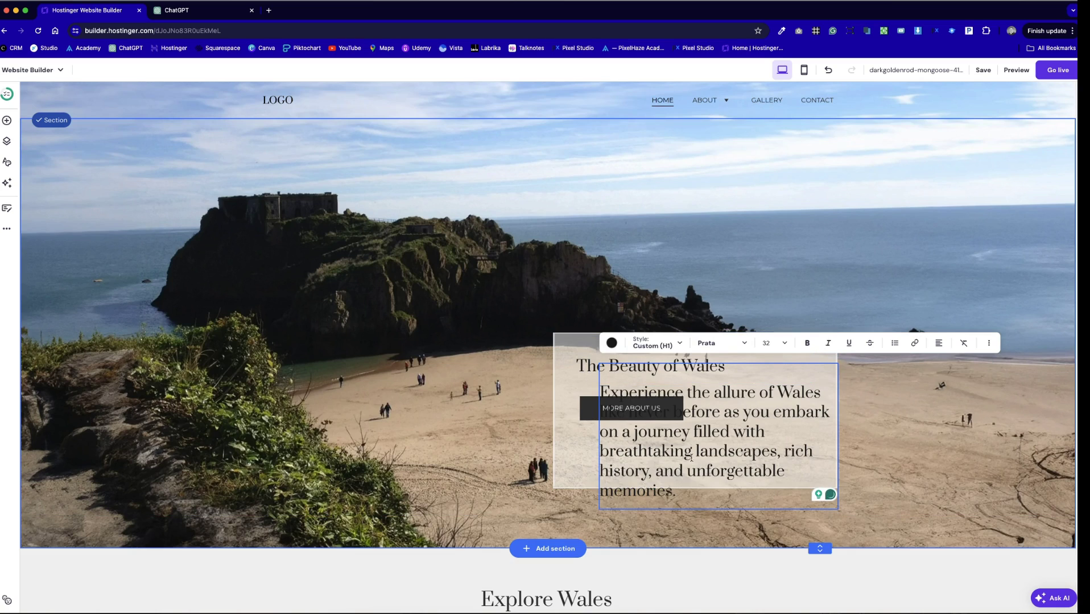
Apply the Paragraph 1 text style to the duplicated hero paragraph.
click(677, 343)
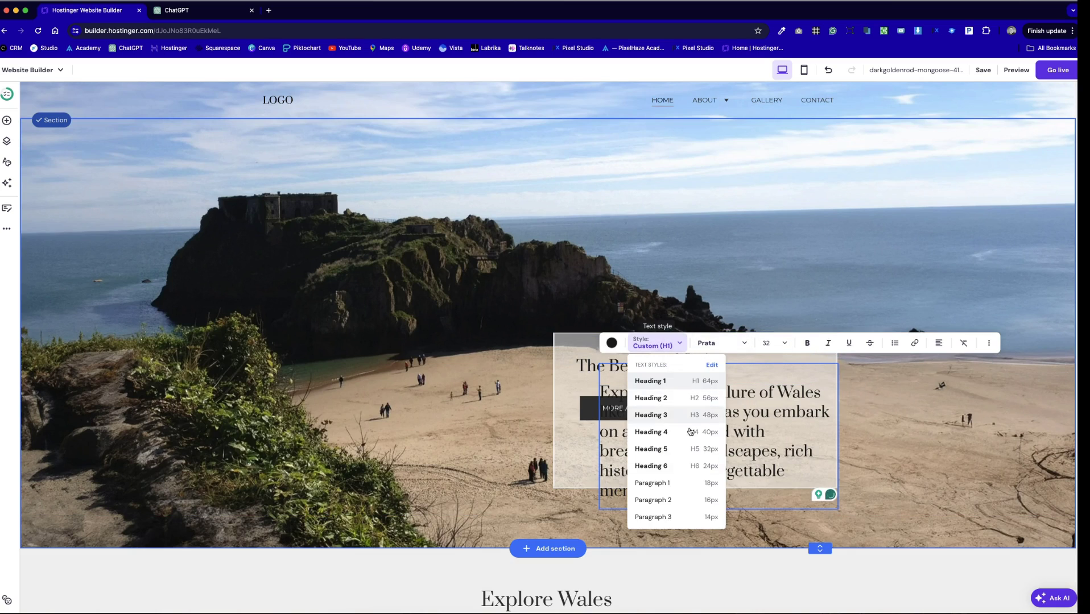
click(690, 498)
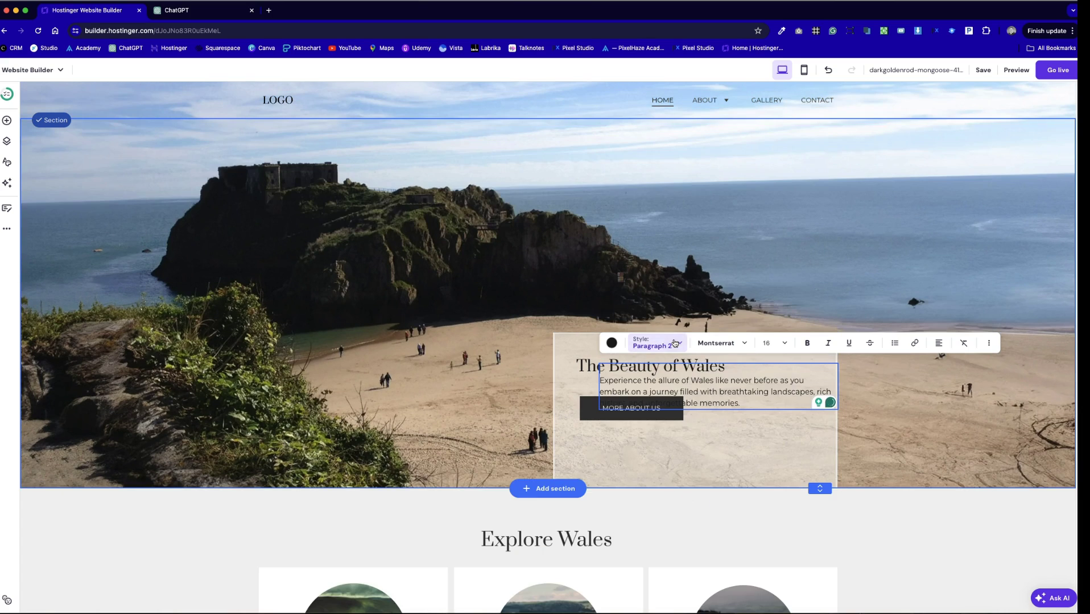
click(654, 343)
click(668, 483)
Place the hero paragraph directly beneath the heading and the "More about us" button just below it, all aligned along their left edges.
drag(588, 414, 582, 451)
drag(667, 395, 708, 404)
click(735, 446)
click(701, 441)
click(713, 398)
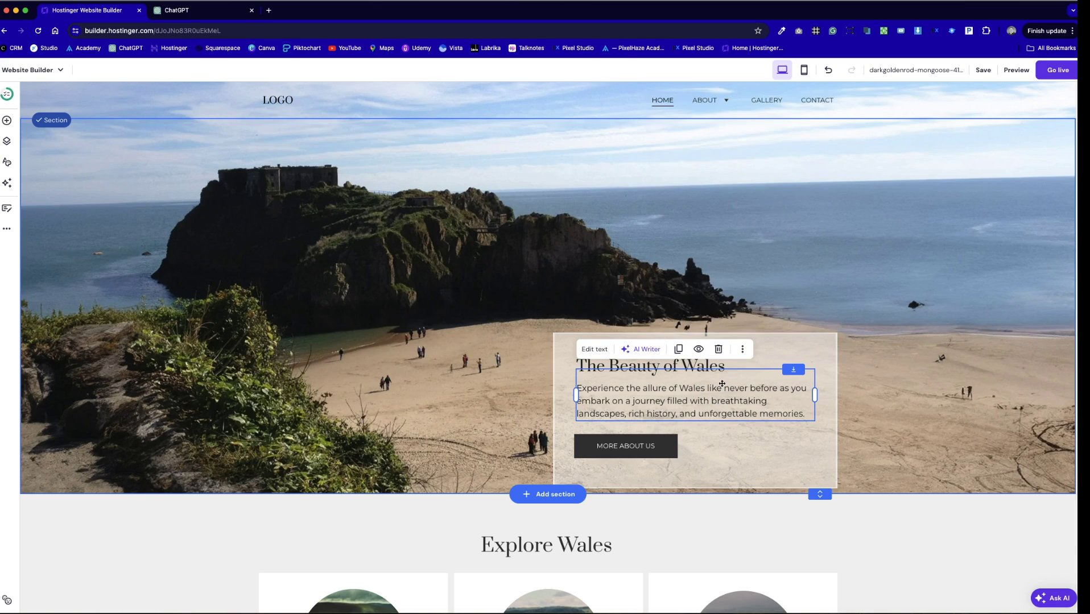
click(688, 460)
drag(666, 455, 665, 450)
click(754, 412)
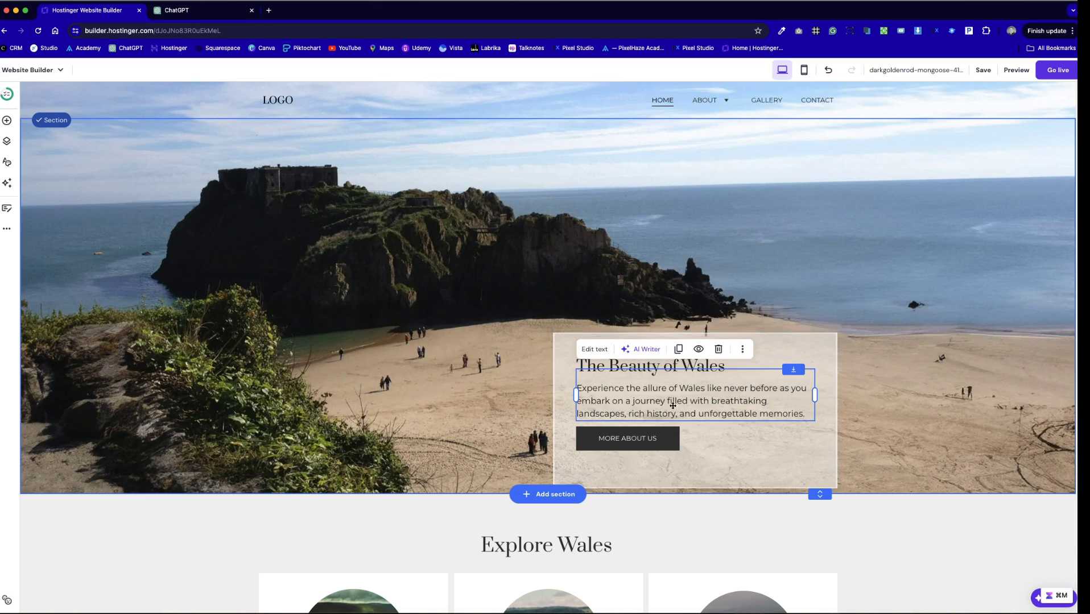
Move the hero's translucent box, with its text and button, down to the section's lower edge, and save the site.
click(861, 477)
click(687, 357)
drag(598, 300, 711, 475)
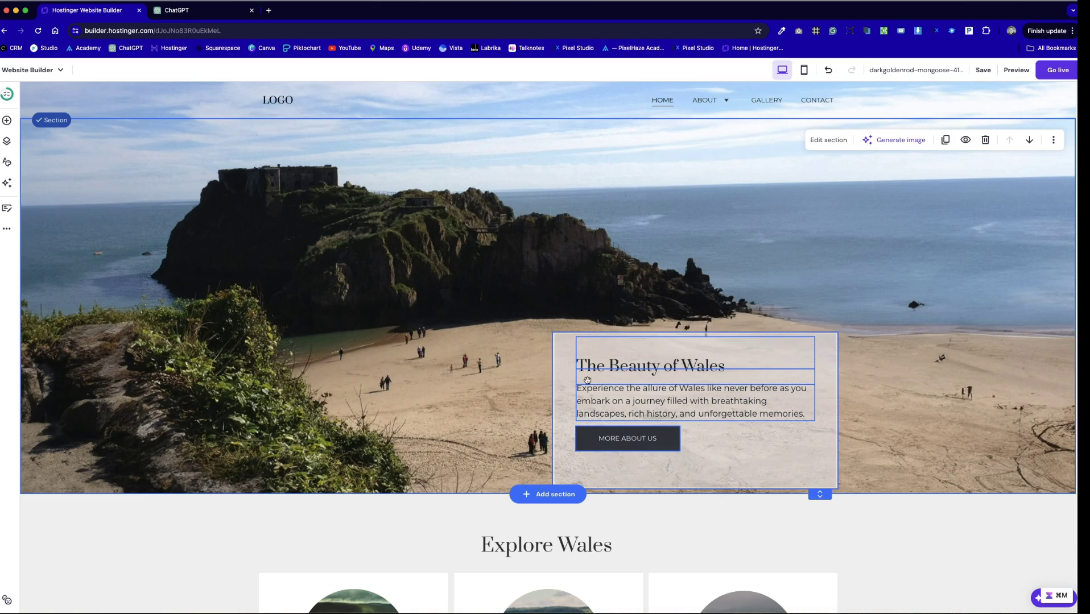
drag(607, 368, 610, 384)
click(713, 487)
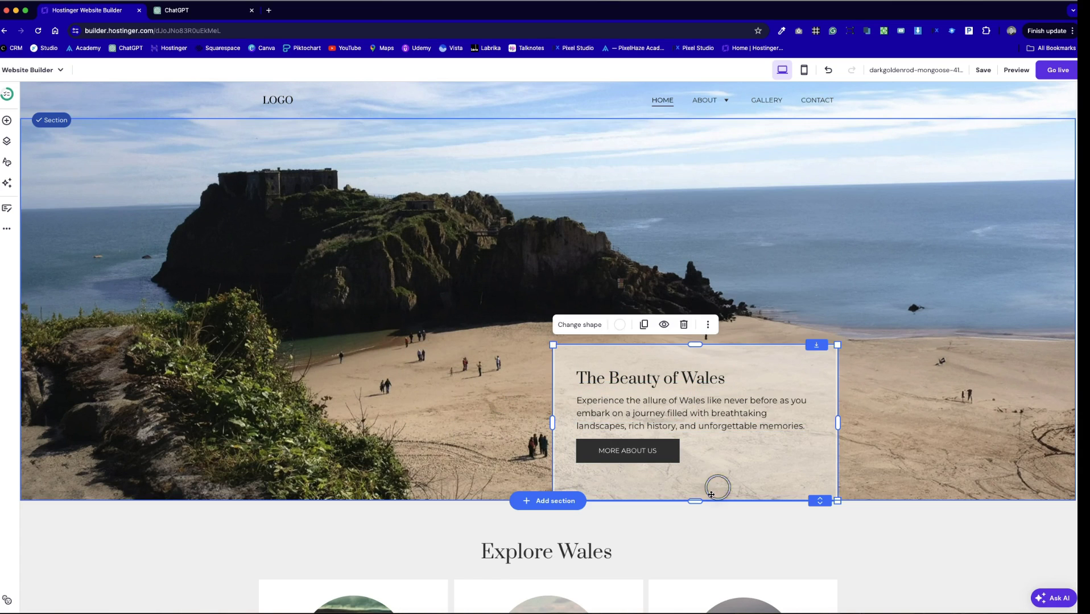
drag(696, 498, 737, 478)
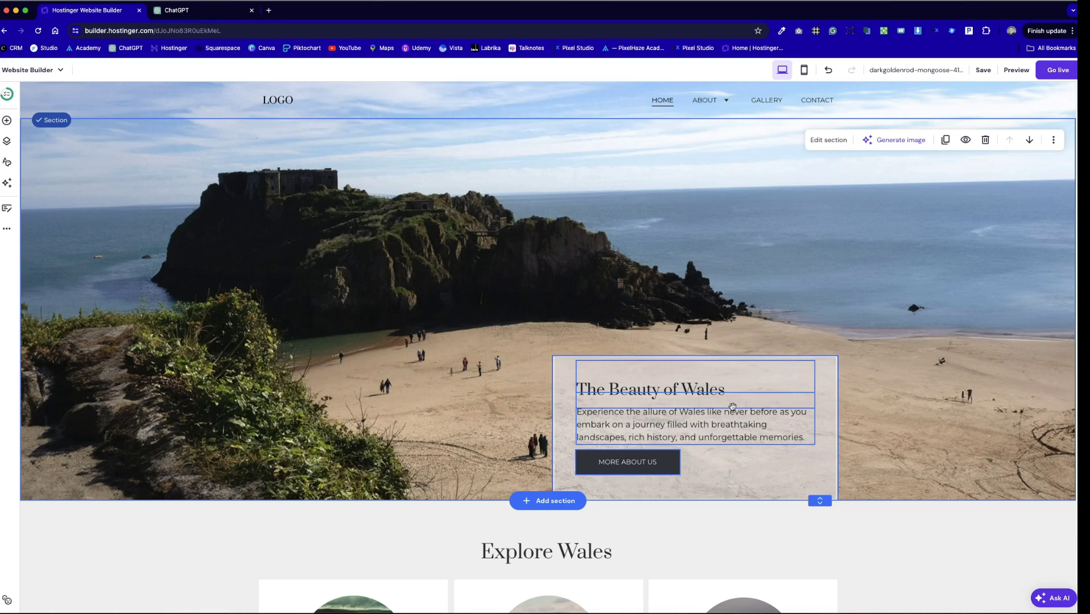
drag(626, 458, 626, 462)
click(513, 377)
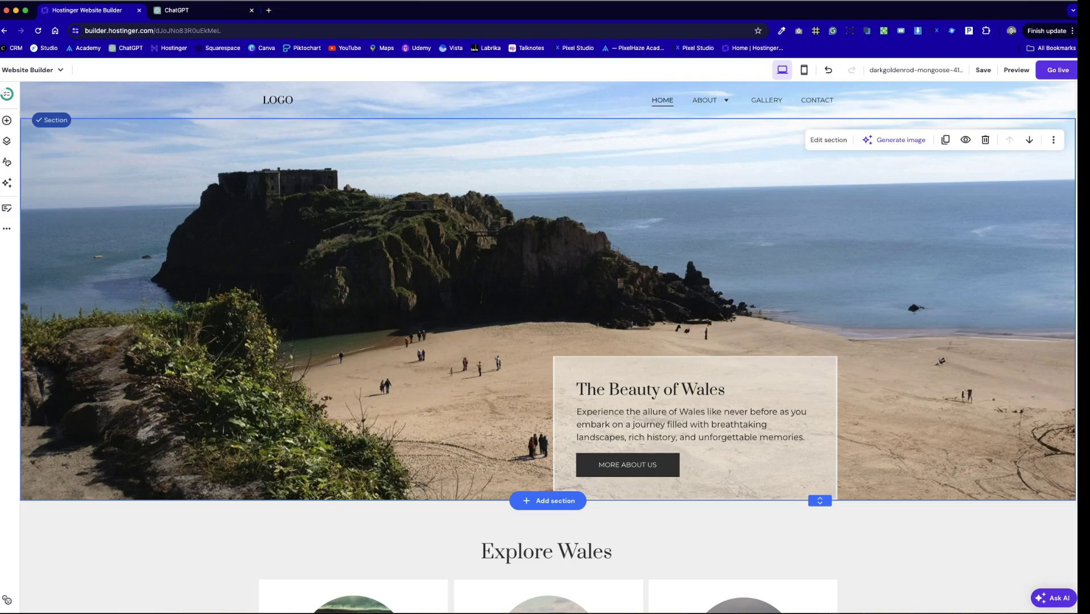
click(982, 69)
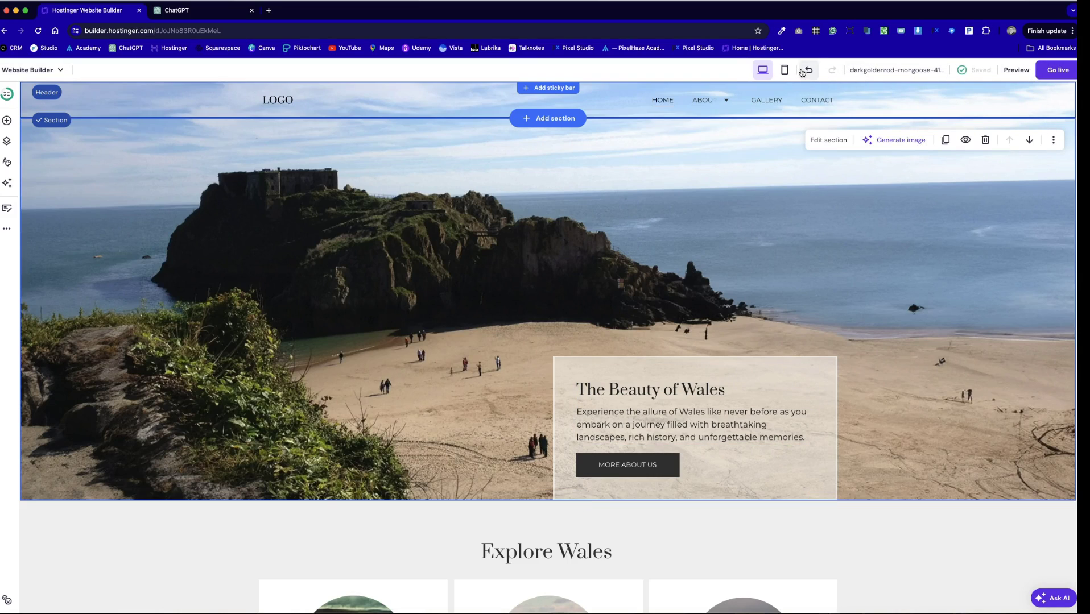
In mobile view, hide the hero paragraph on mobile while leaving it shown on desktop.
click(785, 69)
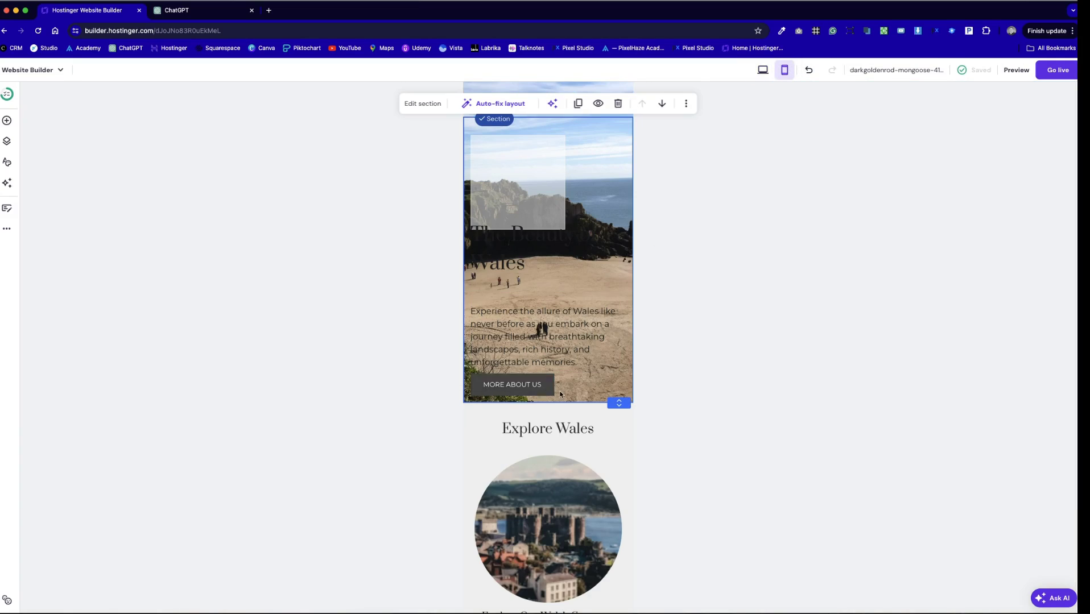
click(636, 343)
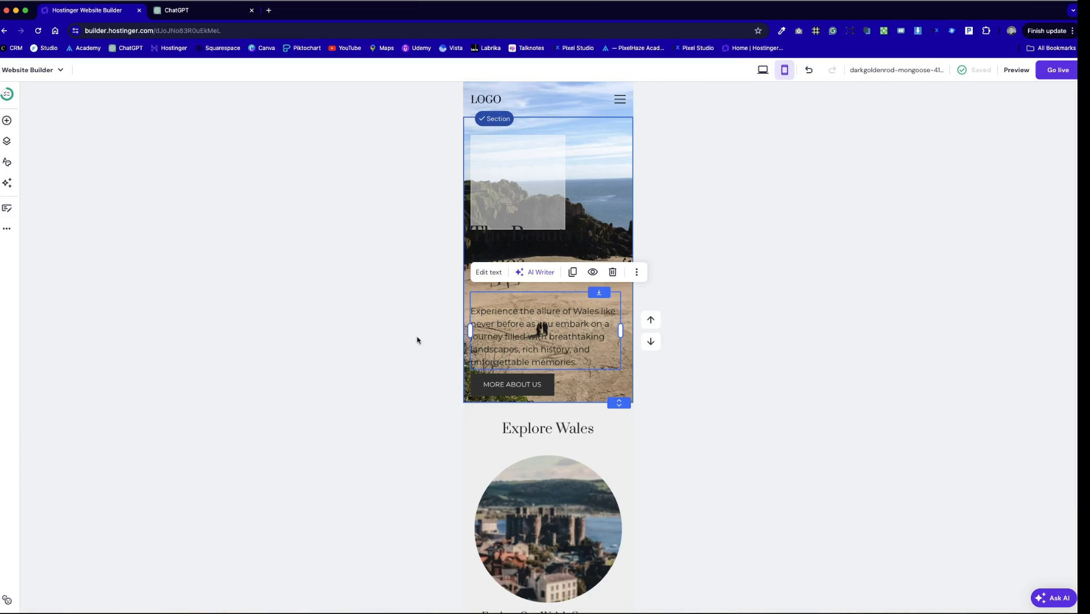
click(592, 273)
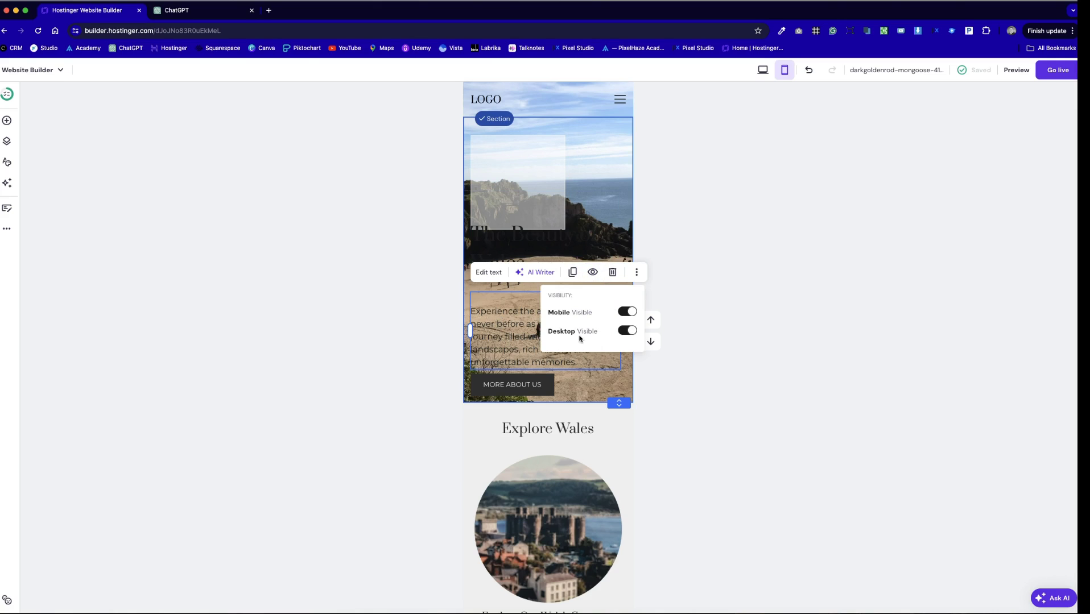
click(627, 312)
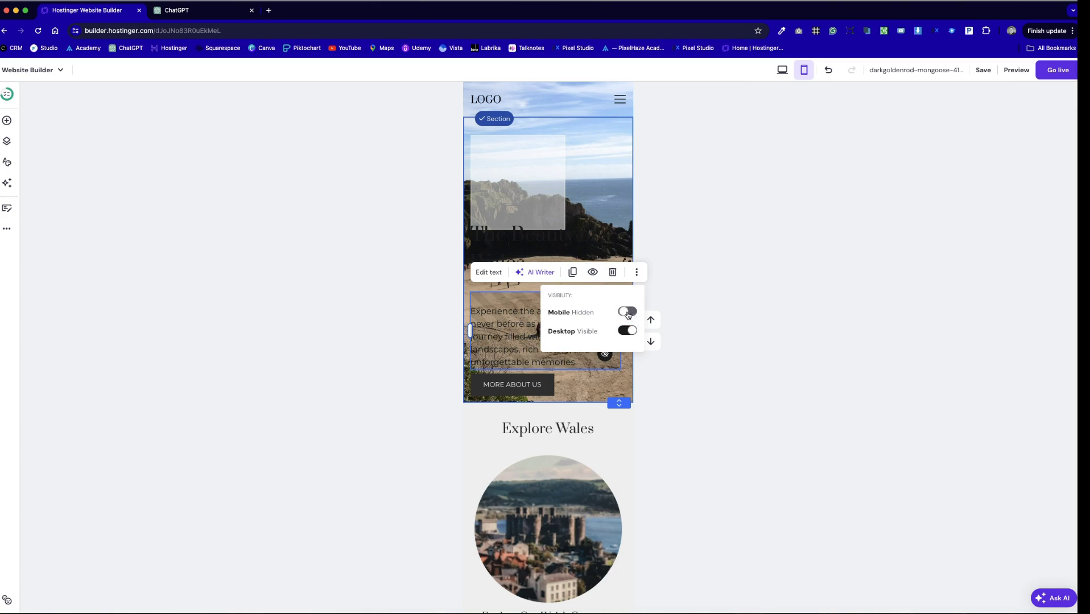
click(398, 314)
click(452, 307)
Move the hidden paragraph to the top of the mobile hero, and narrow the heading and place it just above the button.
drag(522, 387, 523, 353)
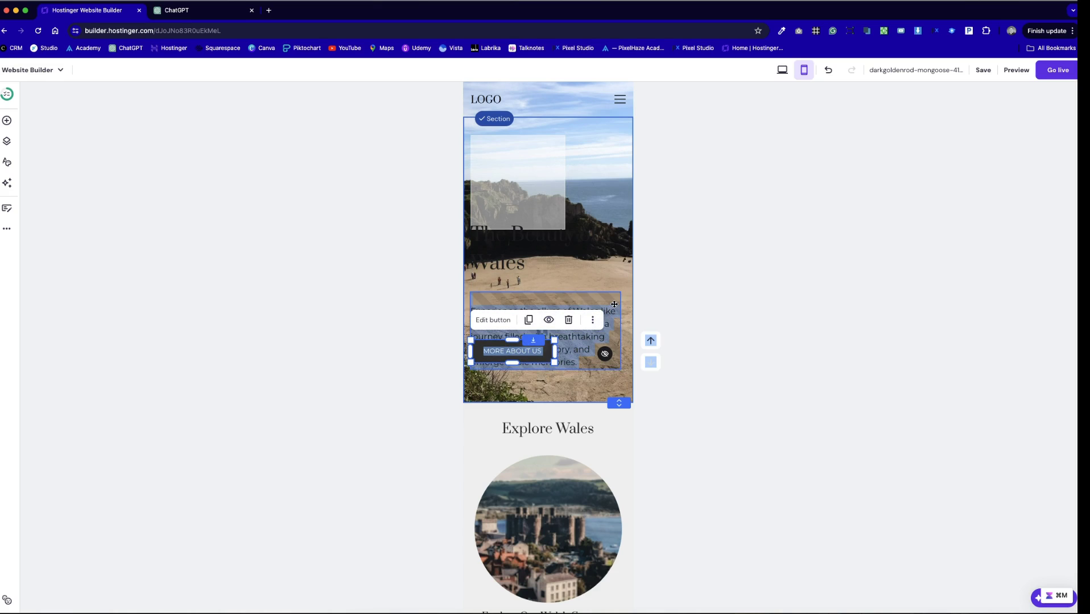
drag(614, 308, 595, 144)
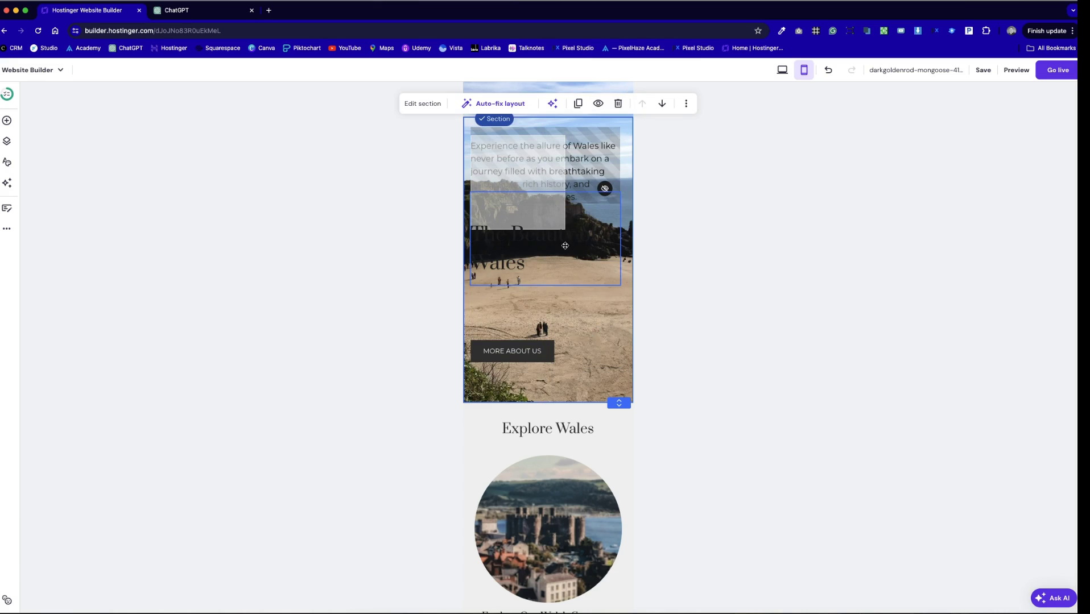
drag(526, 250, 535, 299)
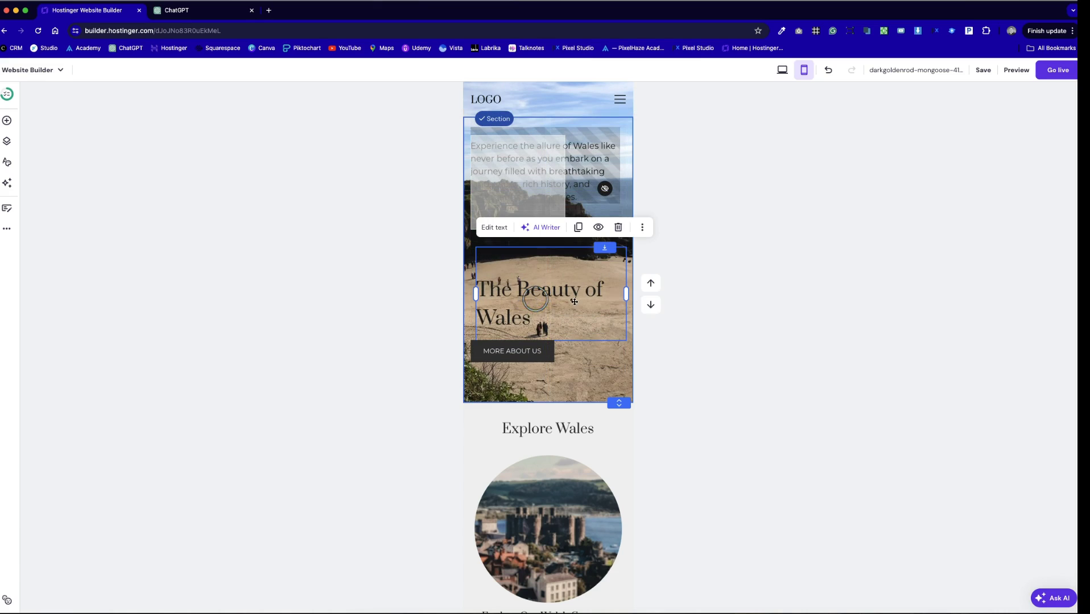
drag(625, 294, 598, 294)
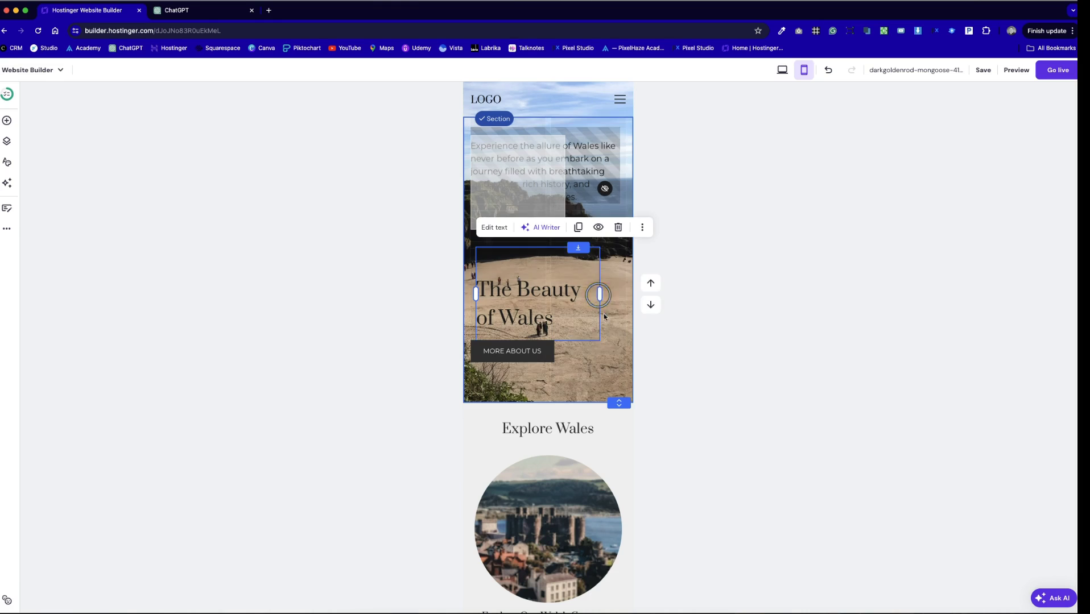
click(620, 358)
drag(530, 294, 538, 293)
drag(508, 354, 519, 370)
Move the translucent box down behind the mobile hero heading and reduce the box's height to suit the two lines.
drag(560, 202, 512, 330)
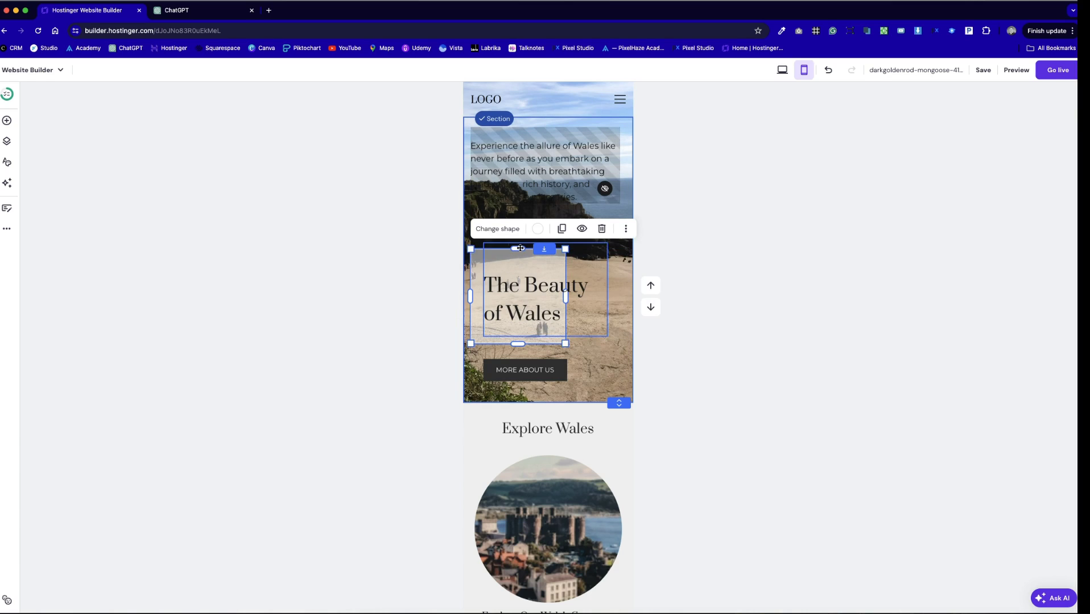
drag(518, 344, 520, 326)
drag(475, 276, 474, 286)
click(558, 316)
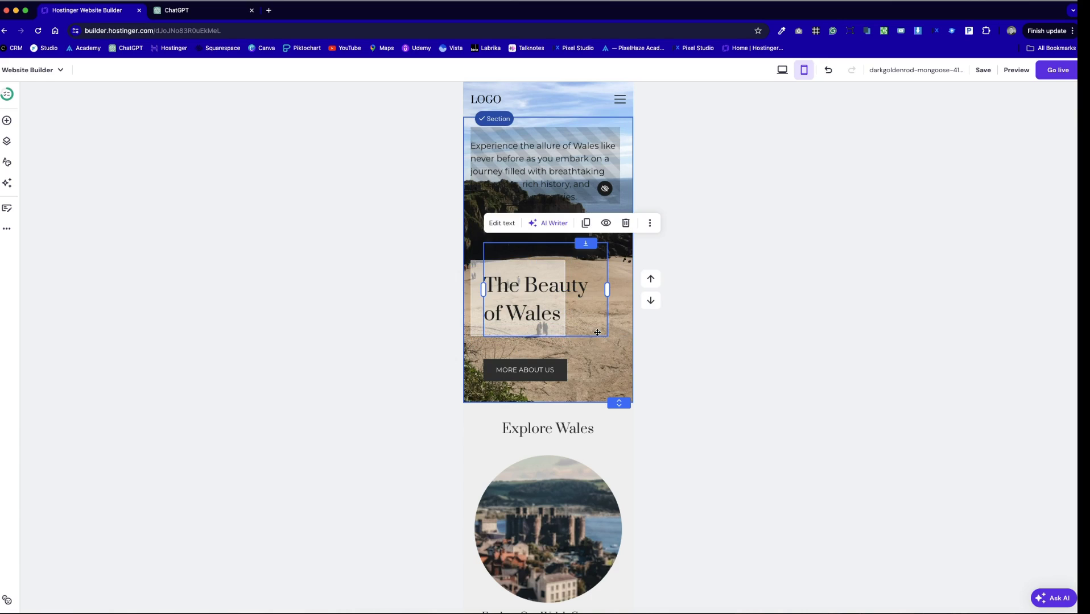
Widen the box to nearly the full mobile width, and lower it with the heading to just above the button.
drag(589, 320, 584, 300)
click(548, 330)
click(567, 300)
click(556, 330)
drag(565, 336, 626, 343)
drag(550, 388, 553, 340)
drag(533, 283, 540, 304)
click(585, 396)
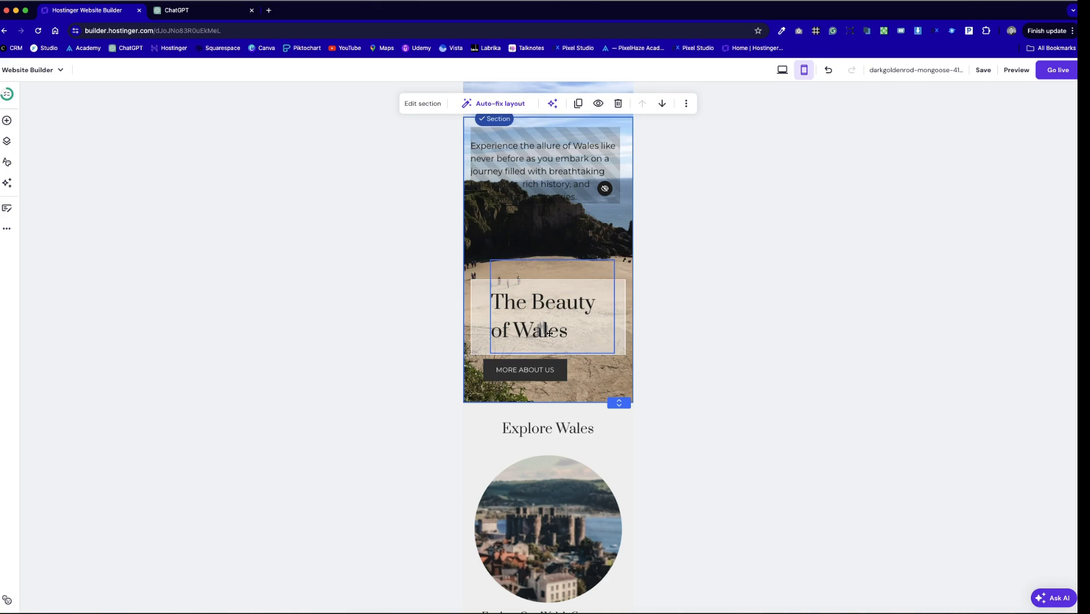
drag(549, 374, 536, 377)
Make the white fill of the box behind the heading slightly more opaque.
click(617, 351)
click(627, 259)
click(627, 260)
click(537, 259)
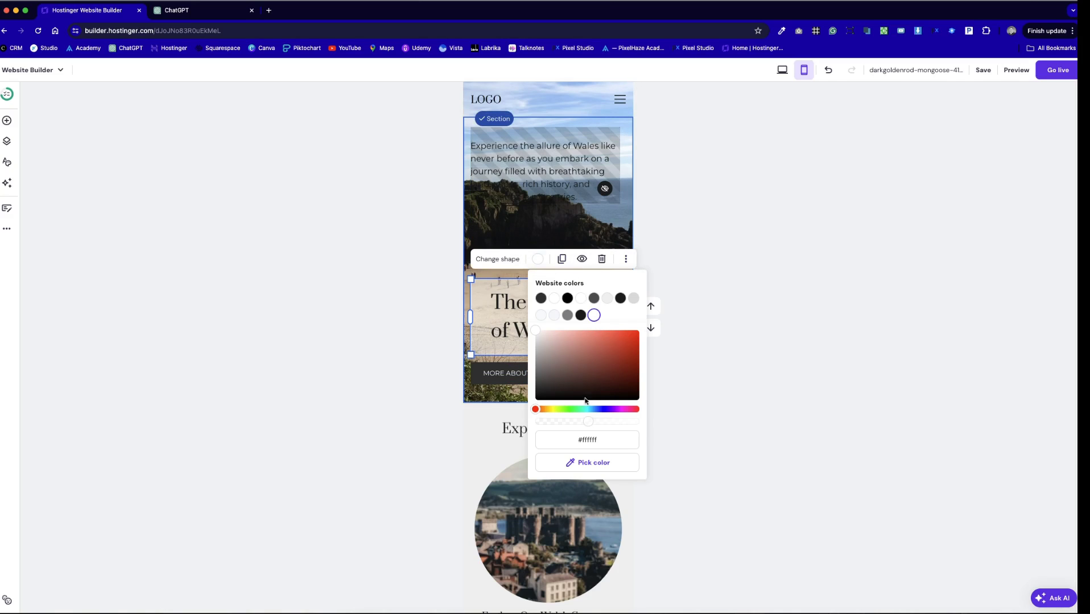
drag(589, 424, 600, 422)
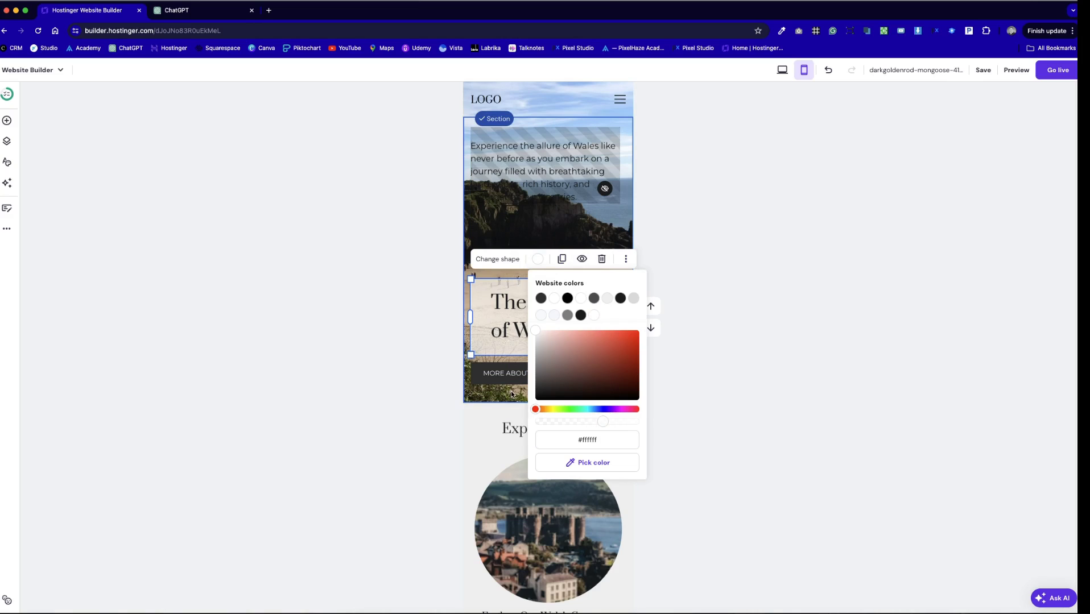
click(657, 368)
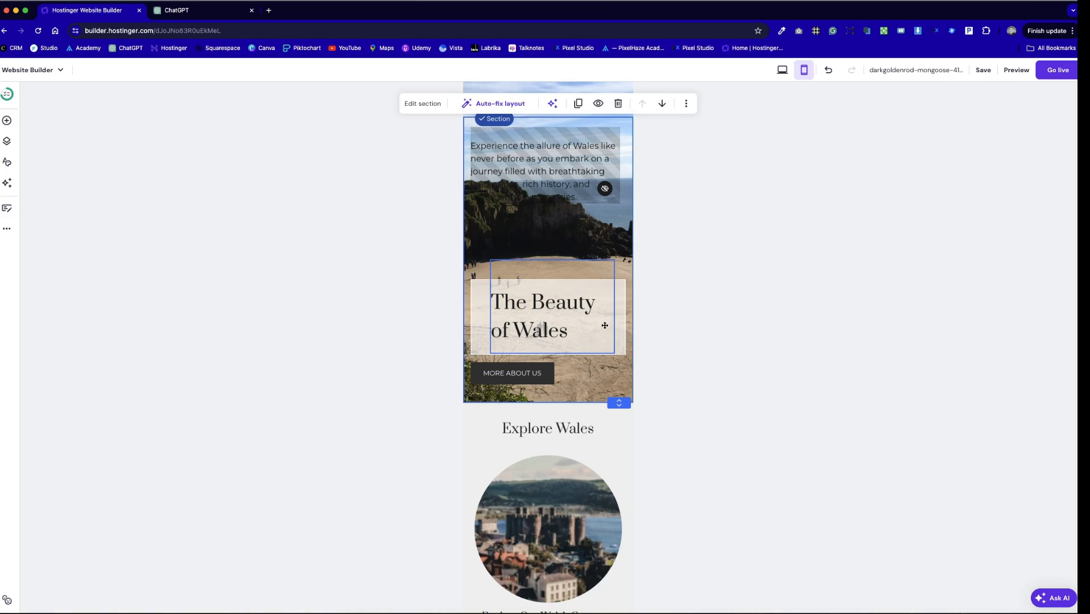
Extend the mobile hero section slightly downward and move the "More about us" button lower within it.
click(572, 344)
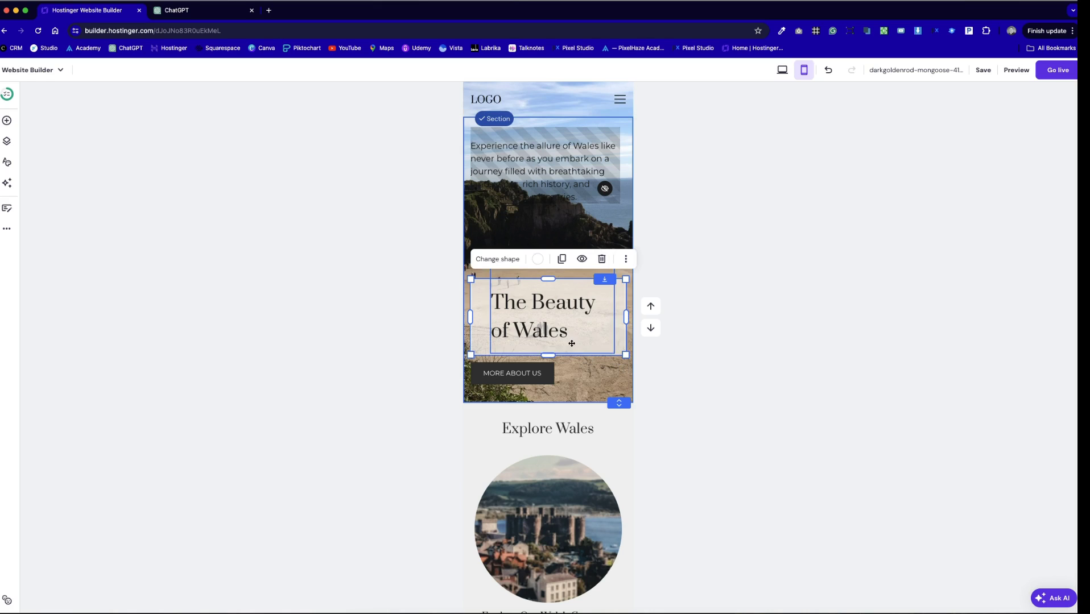
mouse_move(623, 401)
mouse_down()
mouse_move(622, 422)
mouse_move(625, 409)
mouse_up()
click(582, 389)
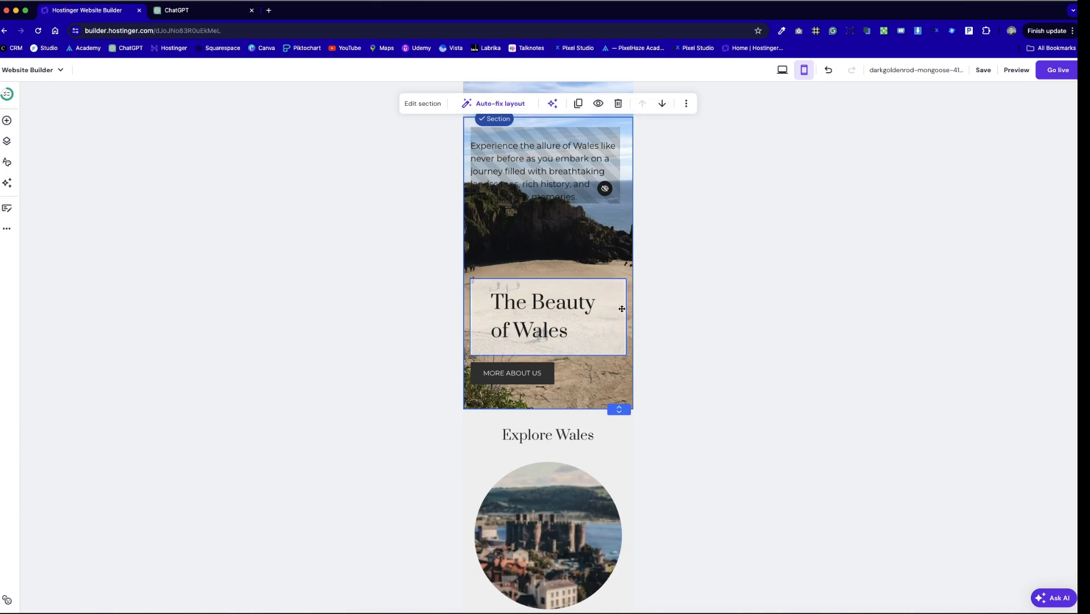
drag(510, 380, 535, 389)
click(579, 402)
click(588, 384)
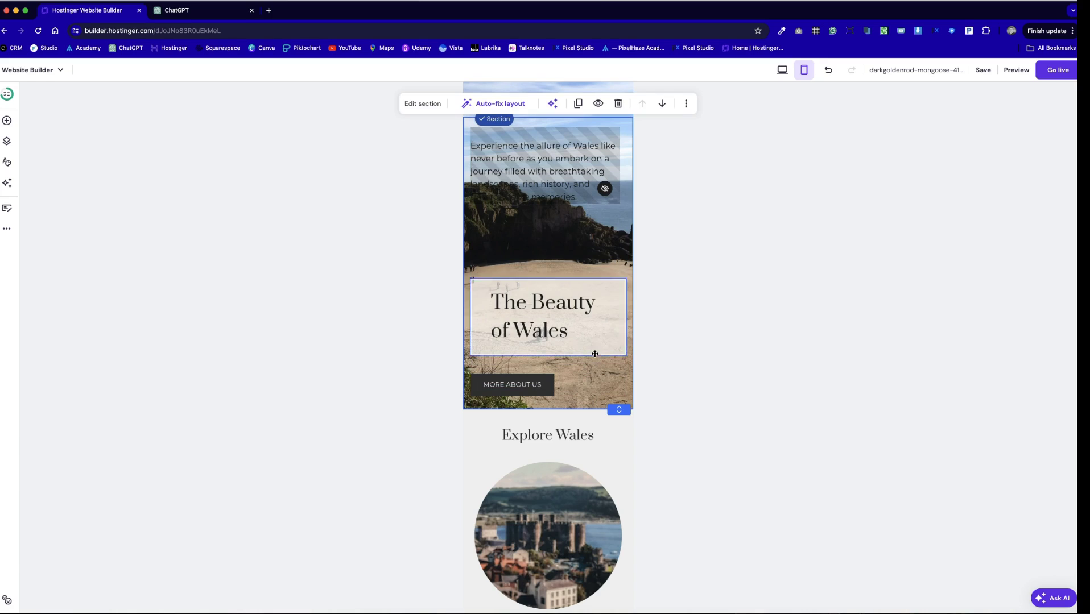
Move the mobile hero's box and heading down so that the box meets the top of the button.
click(574, 343)
click(478, 328)
drag(523, 333, 546, 334)
key(super+z)
click(617, 371)
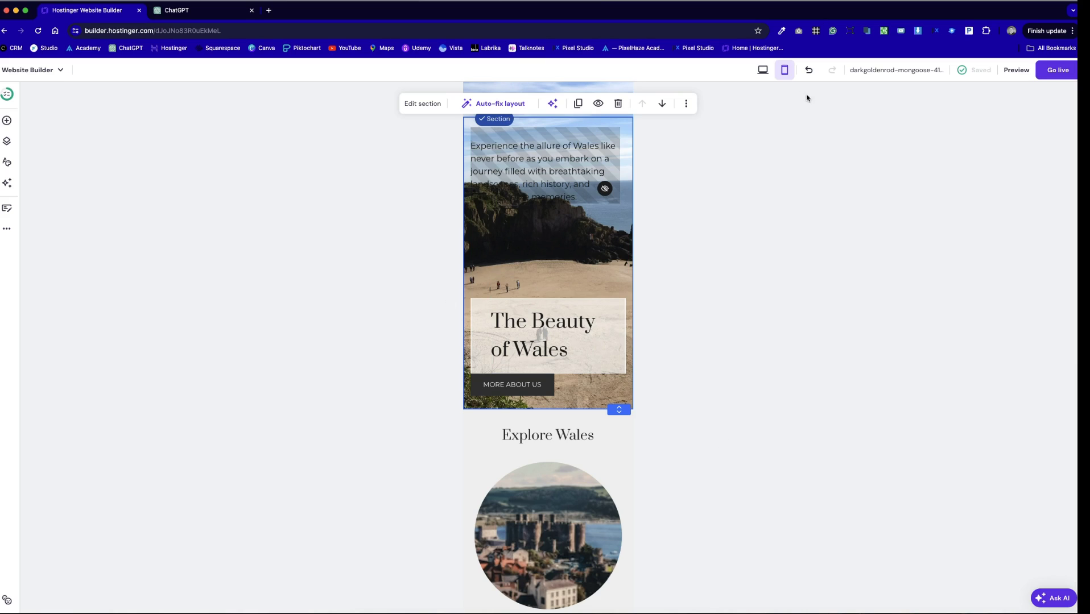
In desktop view, extend the Explore Wales section downward to leave empty space beneath the three cards.
click(762, 71)
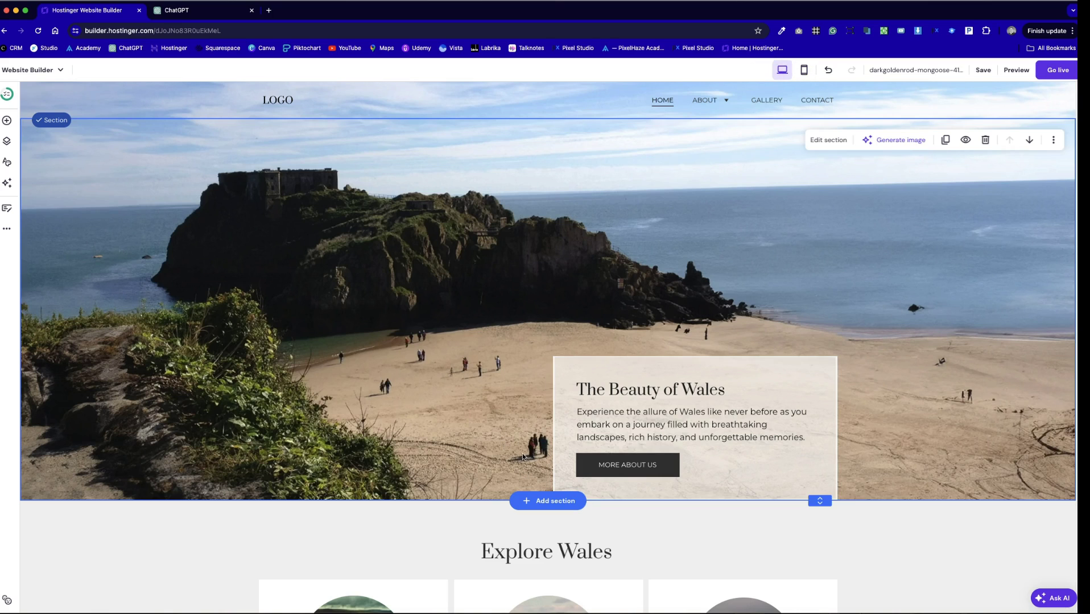
scroll(887, 439, down, 5)
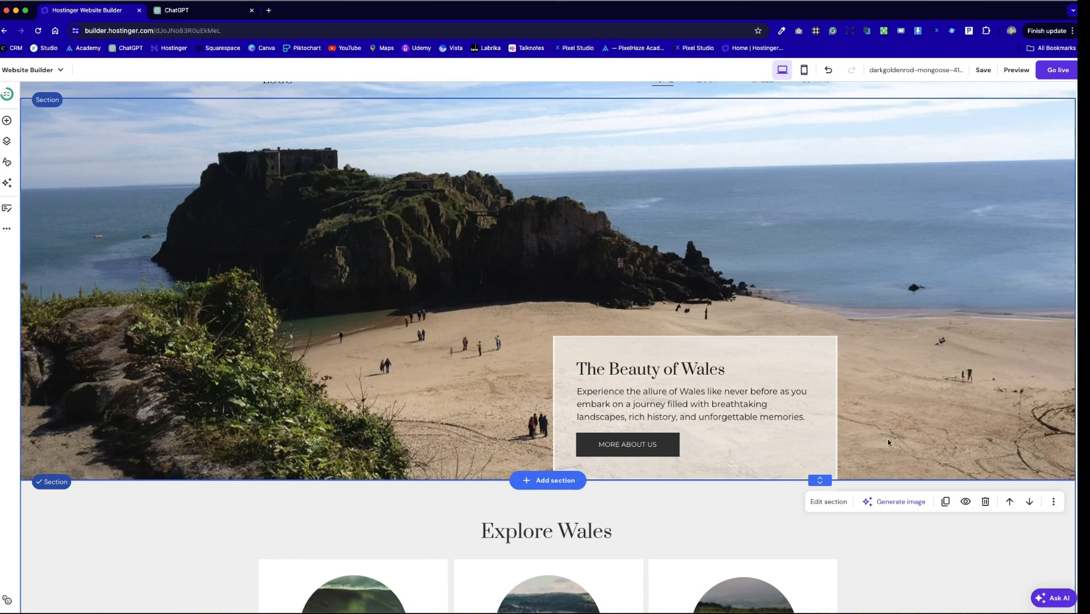
scroll(757, 508, down, 2)
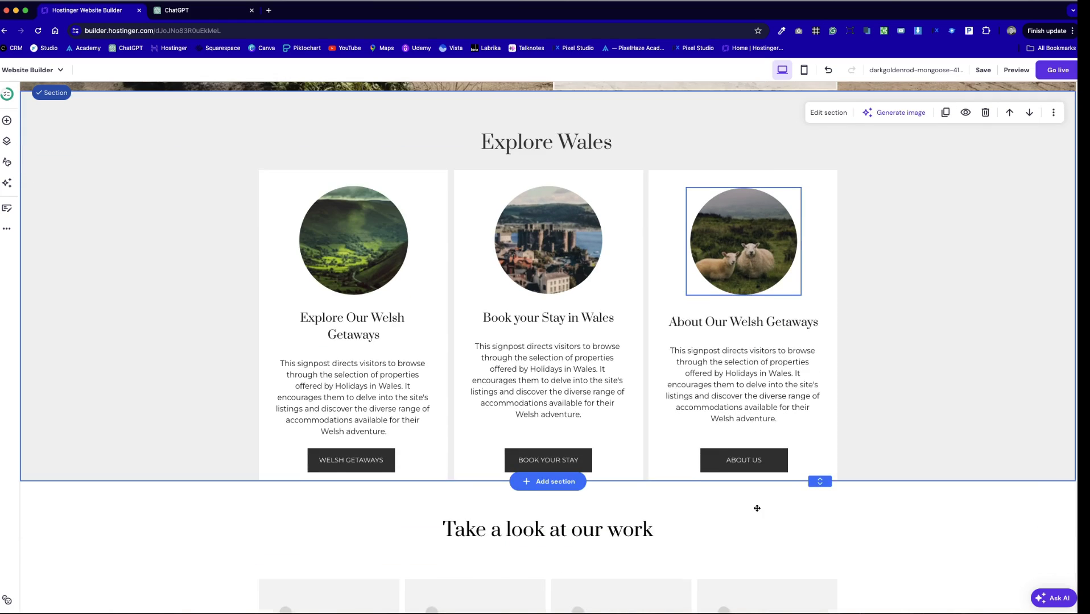
drag(828, 490, 822, 532)
scroll(922, 362, up, 3)
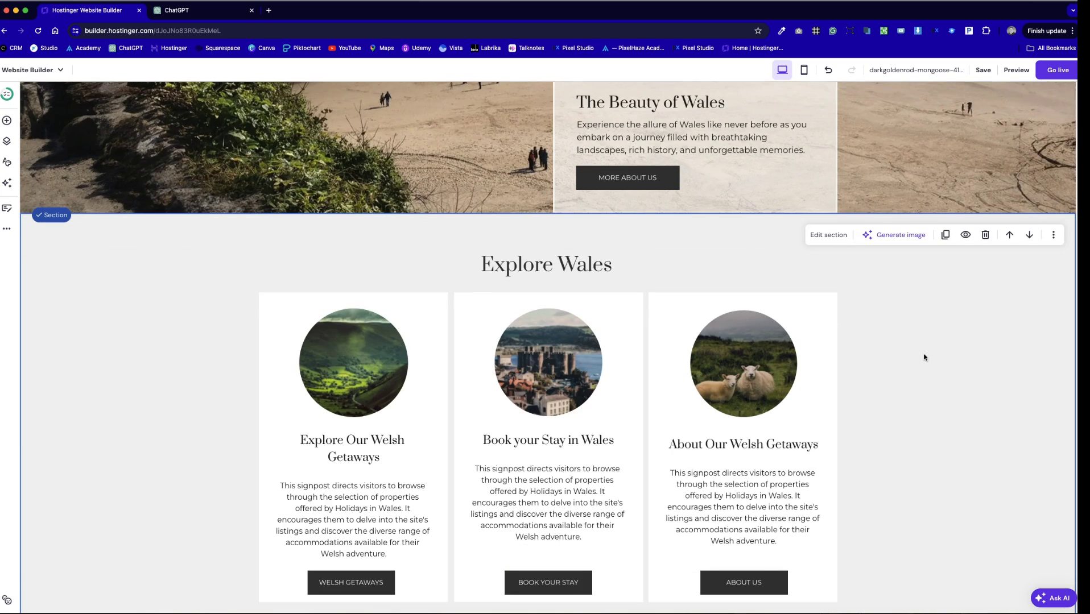
scroll(923, 359, down, 1)
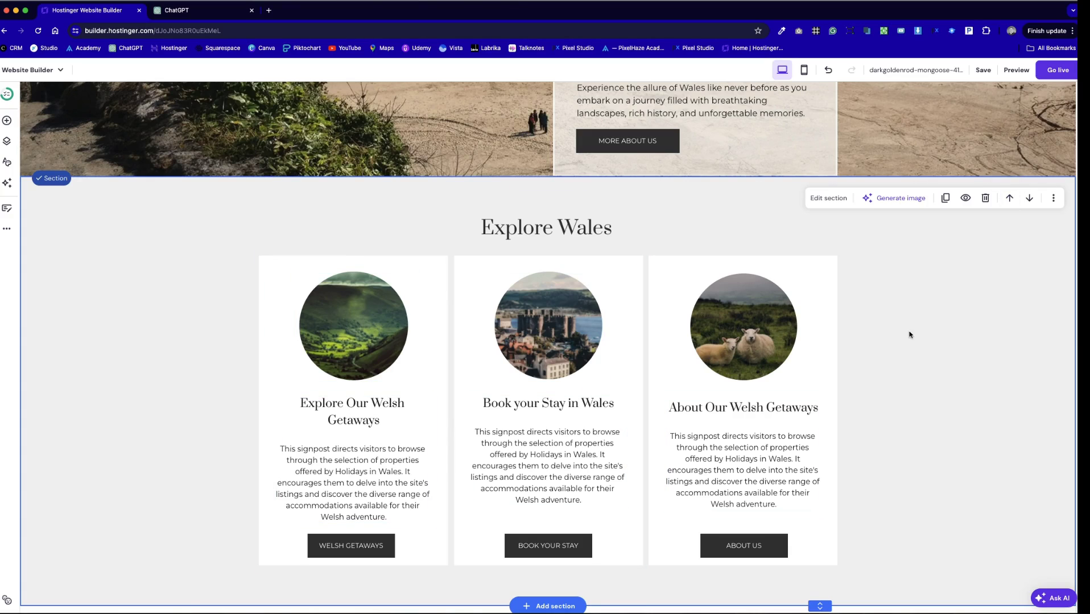
In mobile view, move the Book your Stay and About Our Welsh Getaways text blocks down together to leave space beneath the first card's text.
click(804, 70)
scroll(633, 311, up, 3)
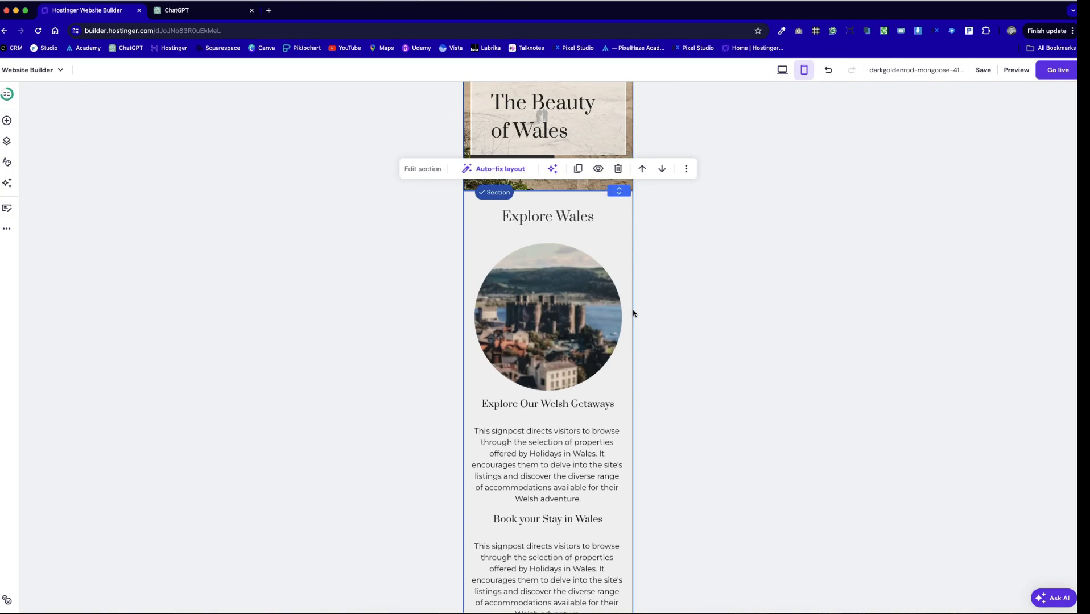
scroll(612, 323, down, 3)
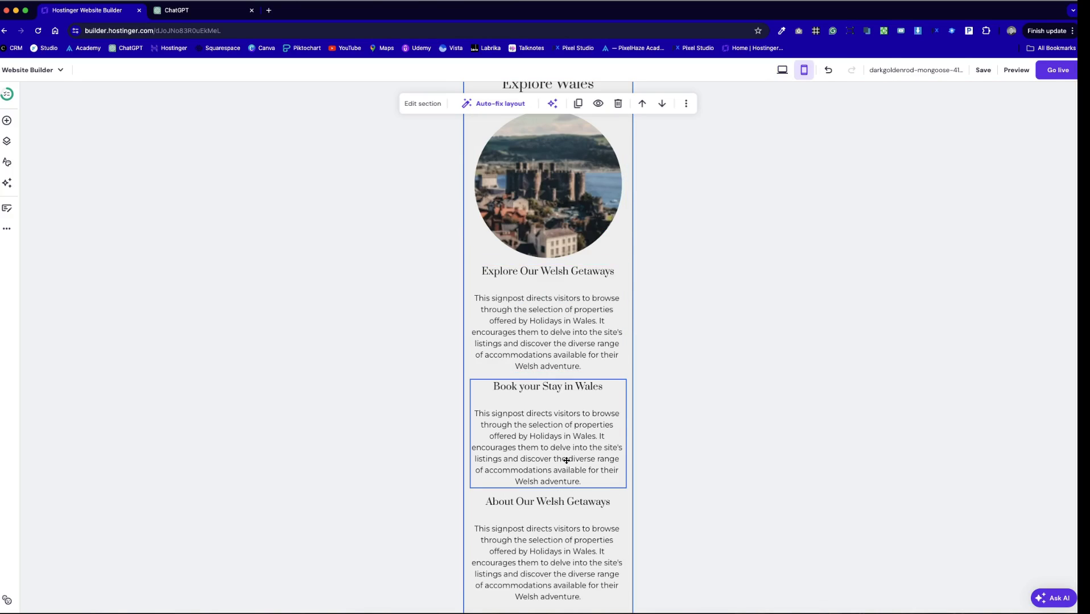
scroll(577, 458, down, 5)
scroll(577, 458, up, 1)
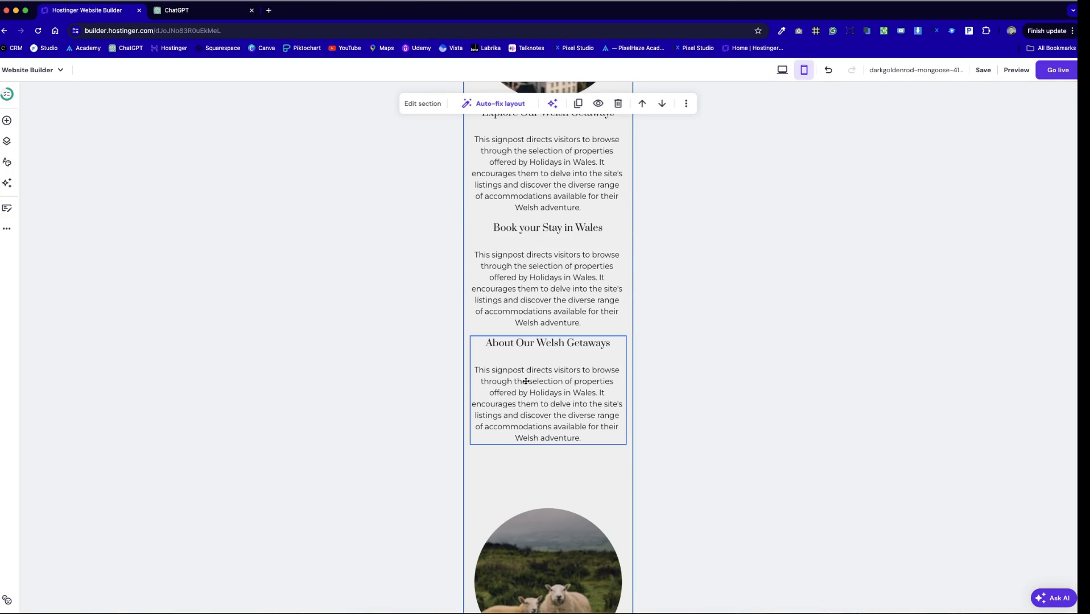
scroll(538, 366, up, 1)
drag(609, 532, 549, 281)
drag(540, 331, 549, 472)
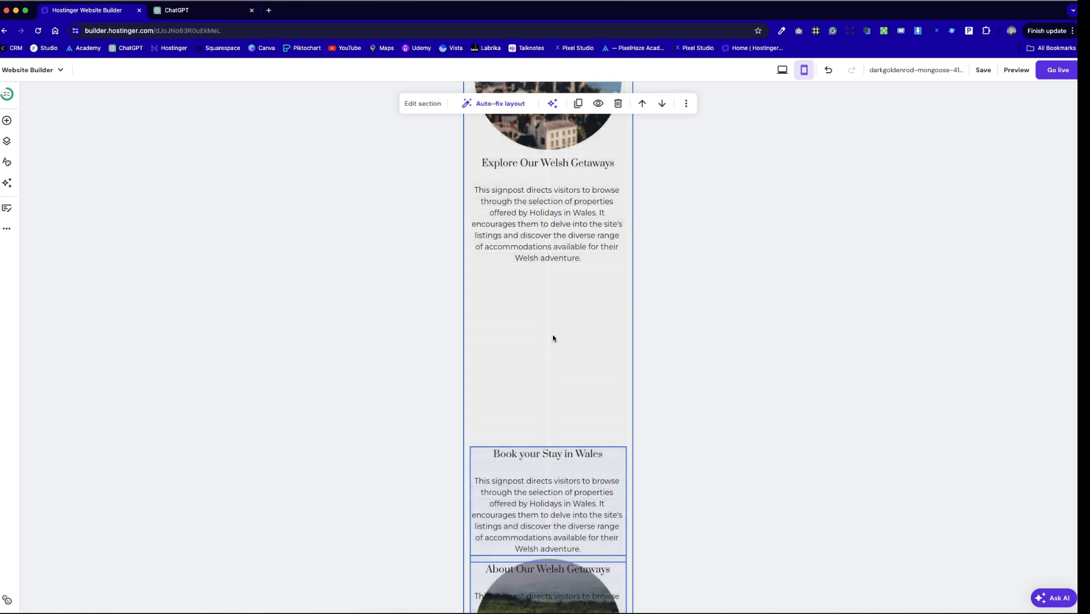
Shrink the castle image to a small circle and centre it beneath the Explore Wales heading.
scroll(557, 352, up, 5)
click(558, 331)
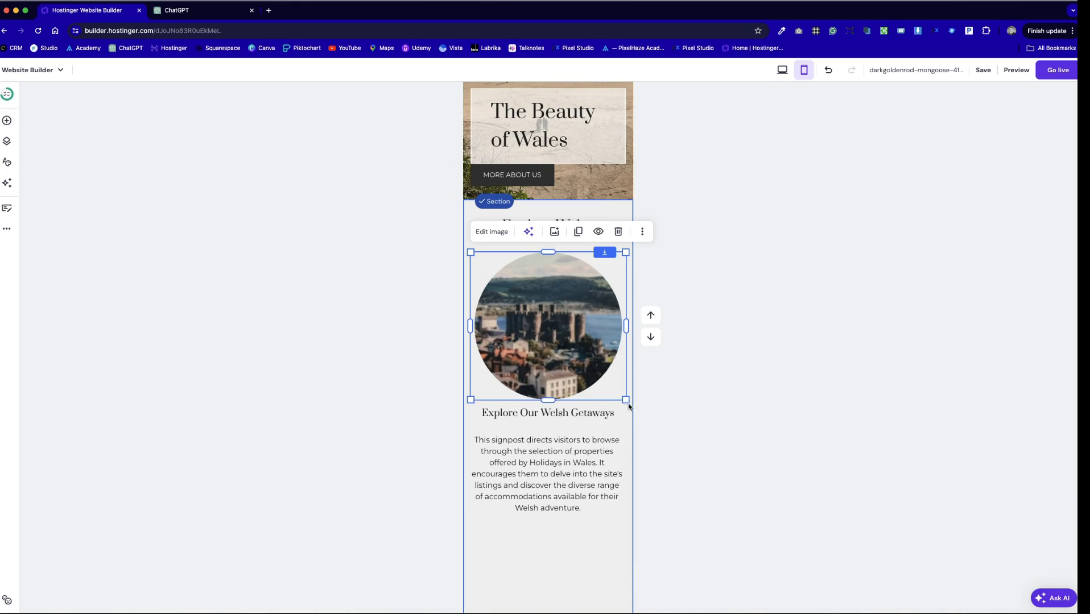
drag(628, 401, 588, 357)
drag(513, 311, 534, 324)
drag(603, 369, 590, 351)
click(567, 397)
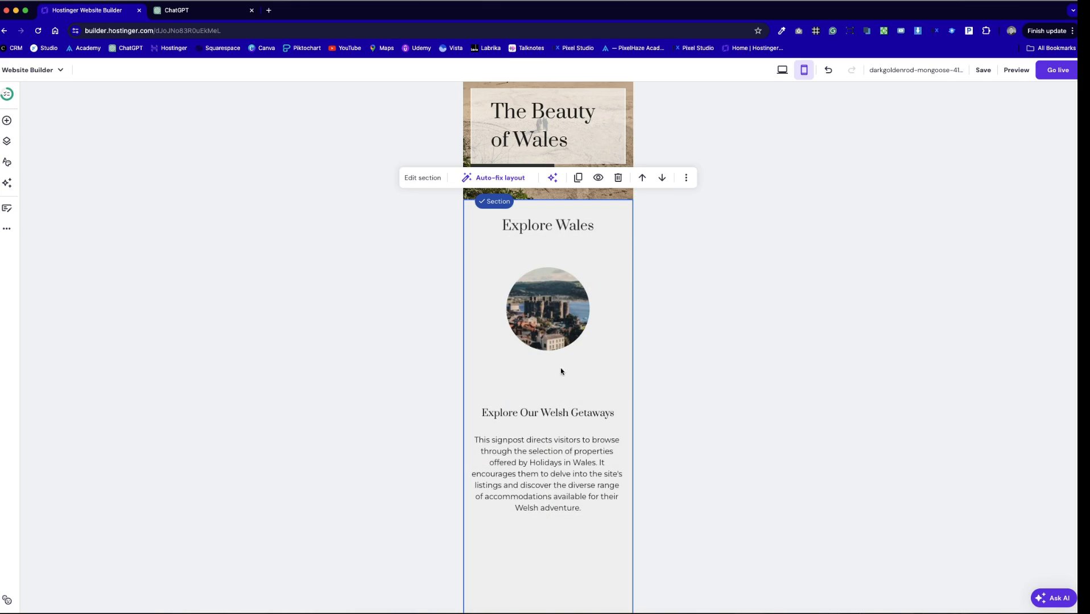
Move the Explore Our Welsh Getaways text block up so it sits directly beneath the castle image.
drag(555, 476, 555, 429)
click(545, 505)
scroll(577, 545, down, 2)
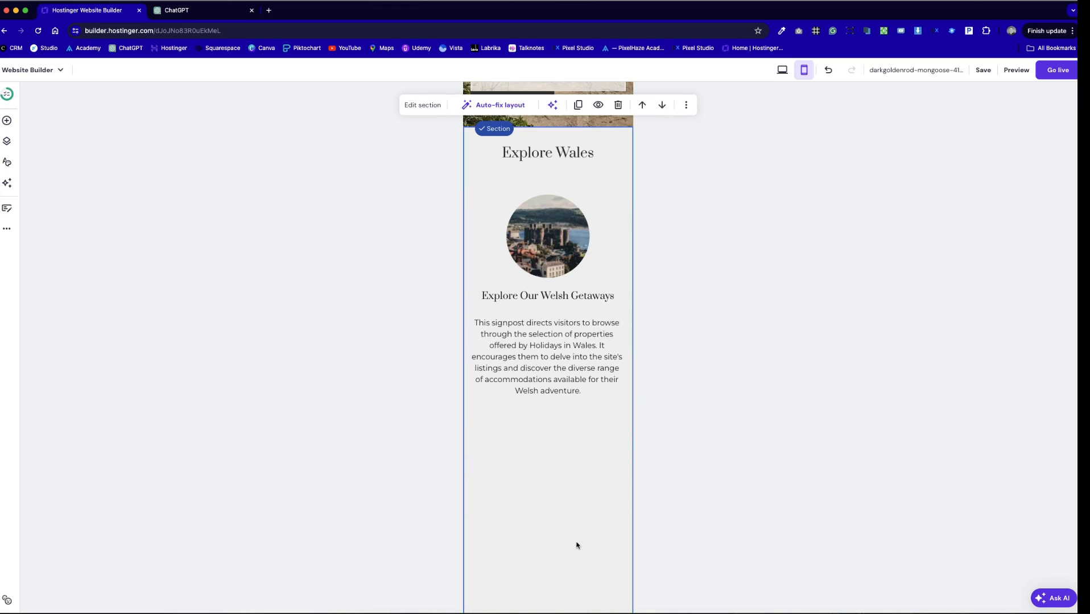
Move the Welsh Getaways button up beneath the Explore Our Welsh Getaways text, widen it slightly and centre it.
scroll(576, 545, down, 5)
scroll(576, 545, down, 10)
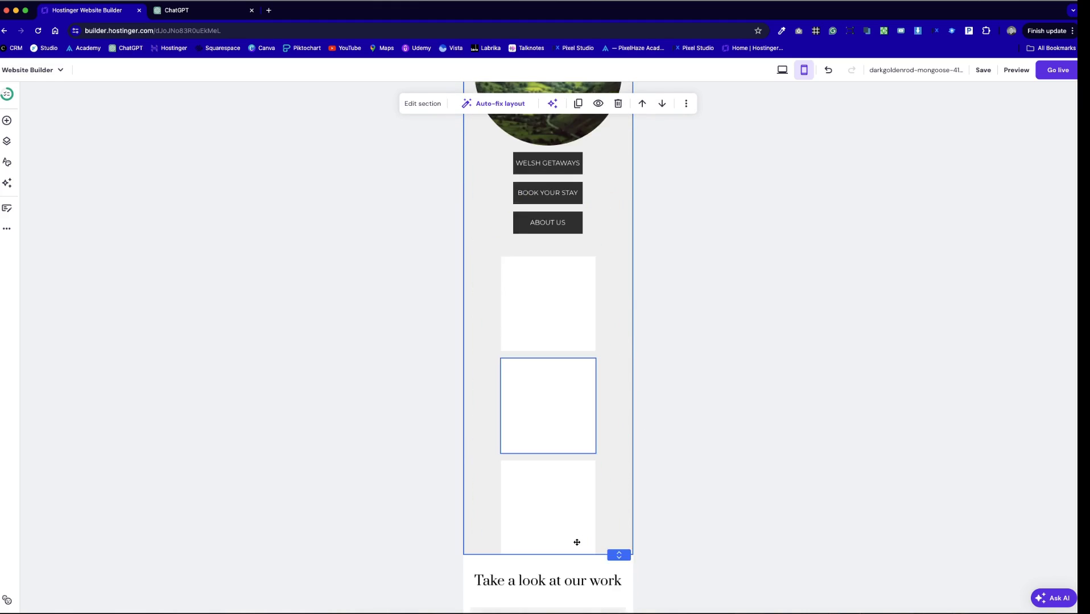
scroll(568, 549, up, 8)
scroll(554, 564, down, 3)
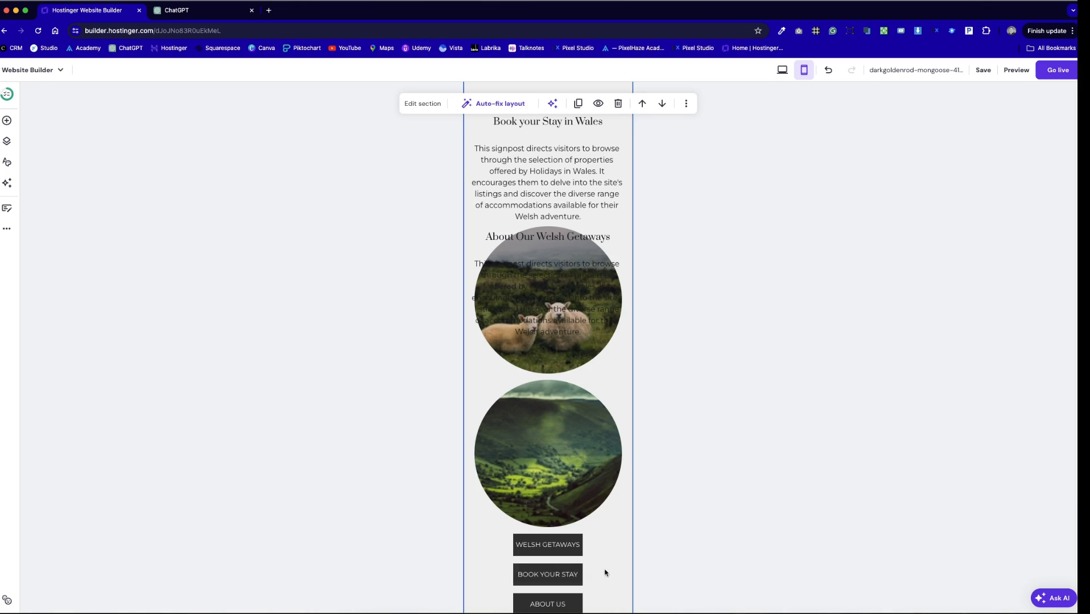
drag(577, 550, 597, 207)
scroll(596, 206, up, 1)
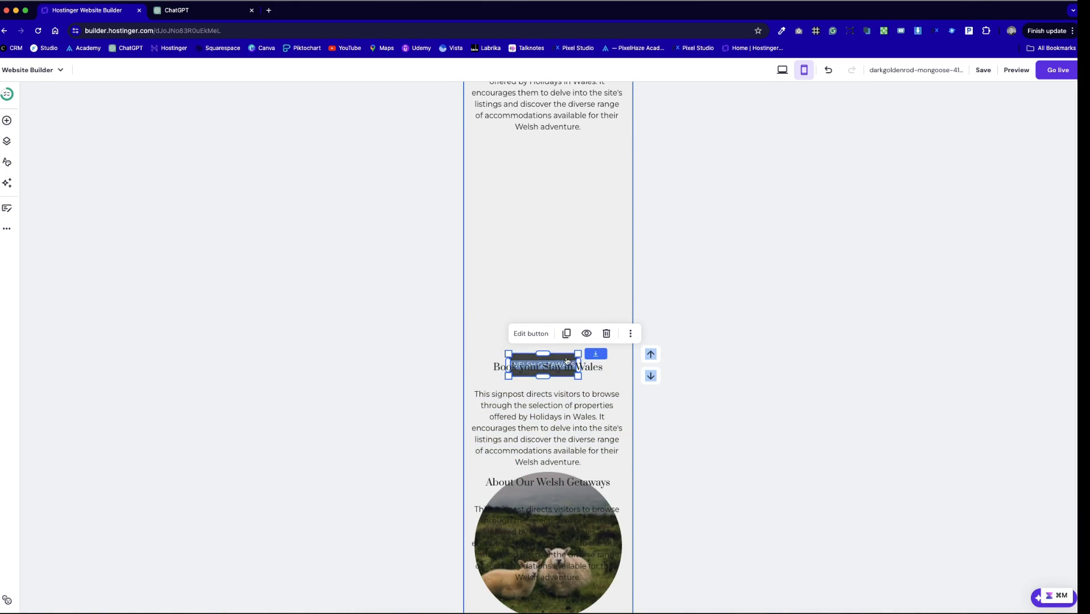
drag(567, 403, 567, 420)
click(591, 280)
drag(567, 370, 570, 154)
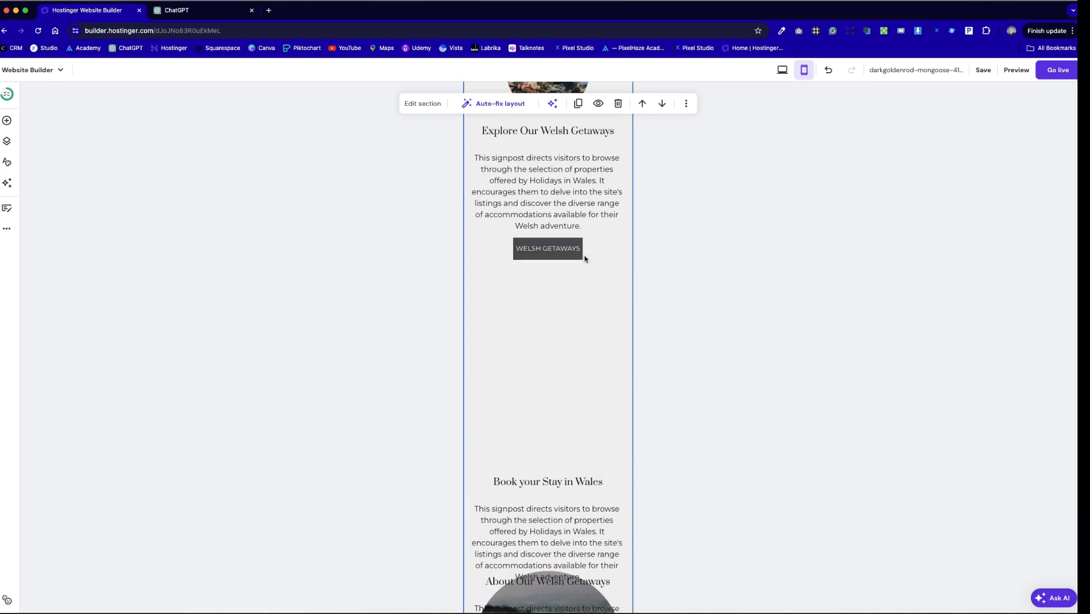
mouse_move(576, 255)
mouse_down()
mouse_move(577, 271)
mouse_move(595, 258)
mouse_up()
click(553, 333)
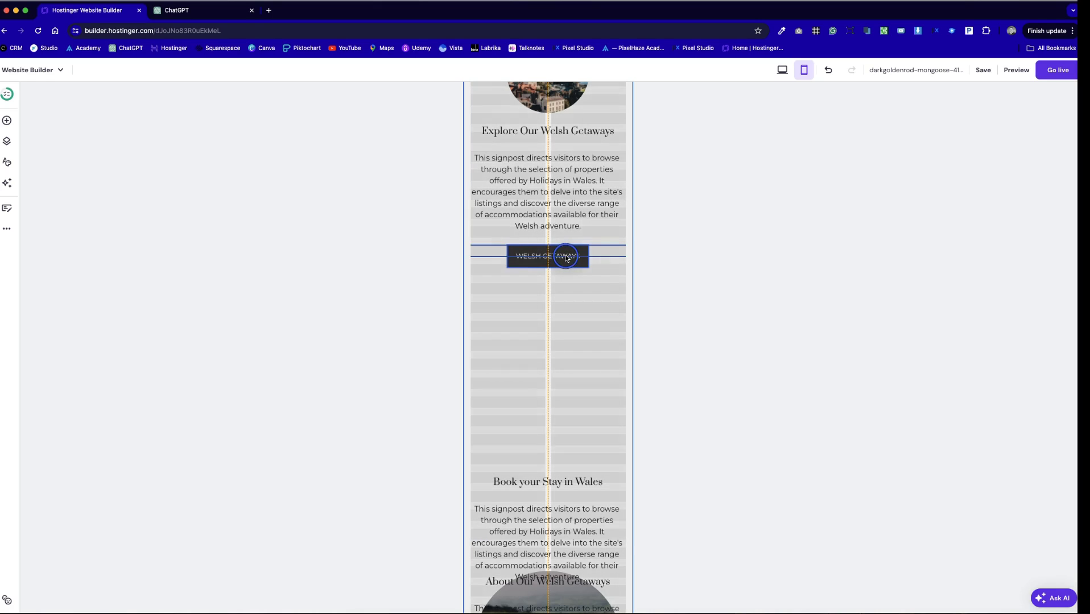
Move the Book your Stay in Wales text block up, closer to the Welsh Getaways button.
drag(592, 517, 579, 486)
scroll(580, 485, up, 3)
scroll(580, 486, down, 5)
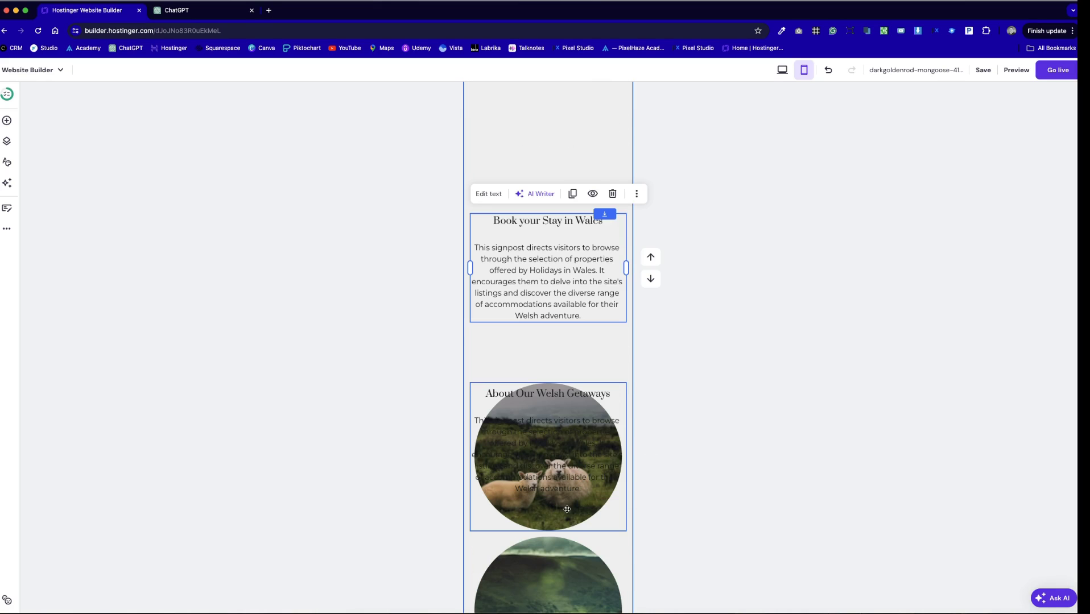
Move the green valley image from beneath the sheep image up to the first cards of the Explore Wales section.
scroll(566, 517, down, 1)
drag(567, 516, 603, 132)
scroll(613, 266, up, 4)
drag(566, 407, 575, 343)
scroll(575, 340, up, 3)
drag(564, 515, 585, 206)
Move the castle image down from the first card to just above the Book your Stay in Wales text.
drag(563, 249, 563, 531)
click(613, 416)
click(586, 231)
Shrink the green valley image to match the castle image's size, moving it forward a layer to compare the two.
drag(624, 298, 592, 490)
drag(501, 486, 547, 553)
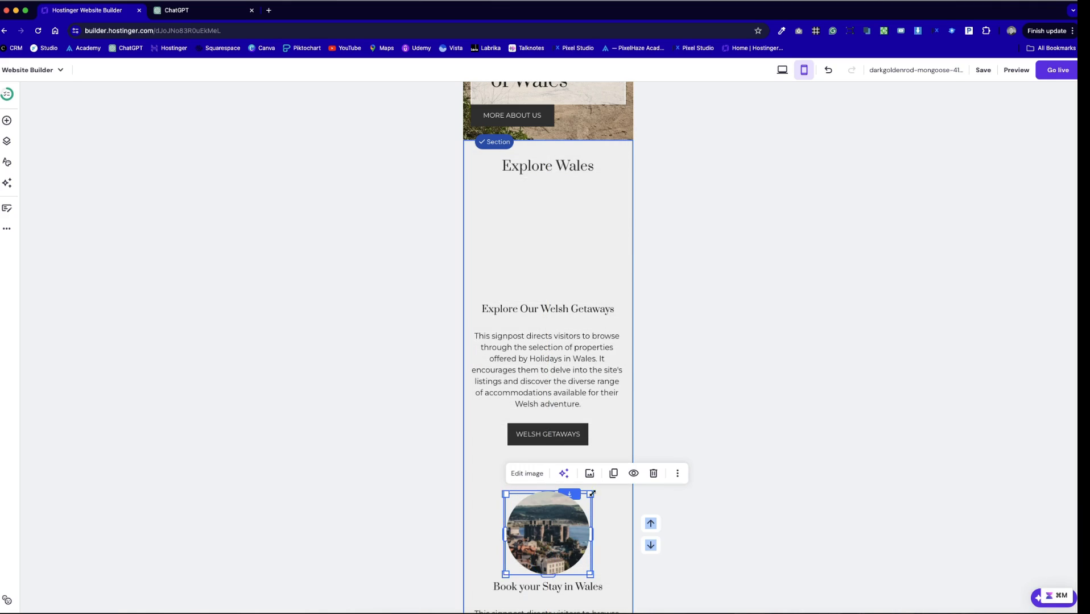
click(677, 475)
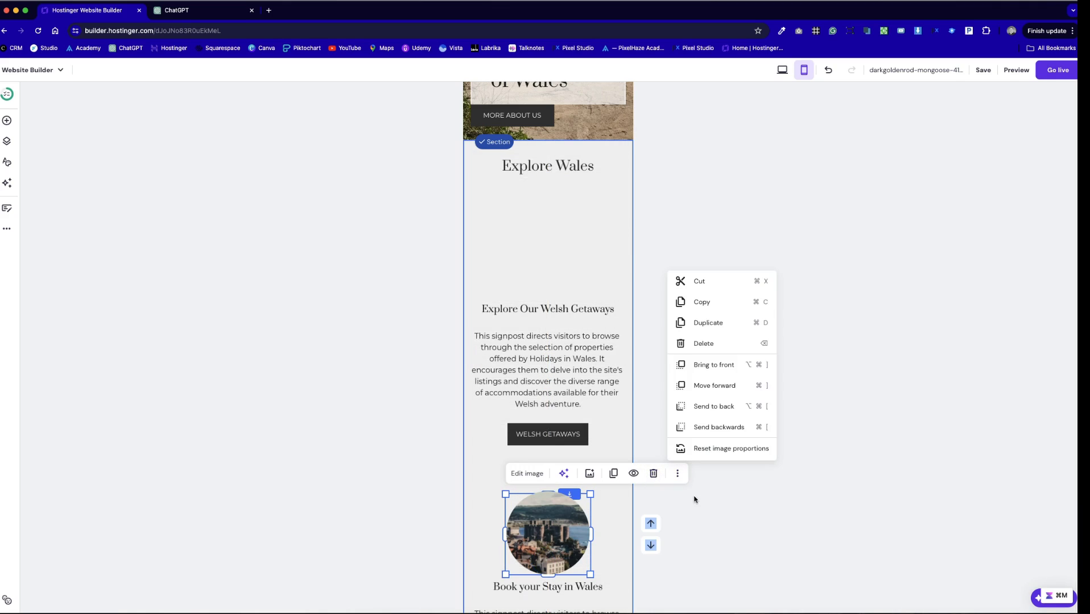
click(697, 384)
drag(590, 493, 593, 493)
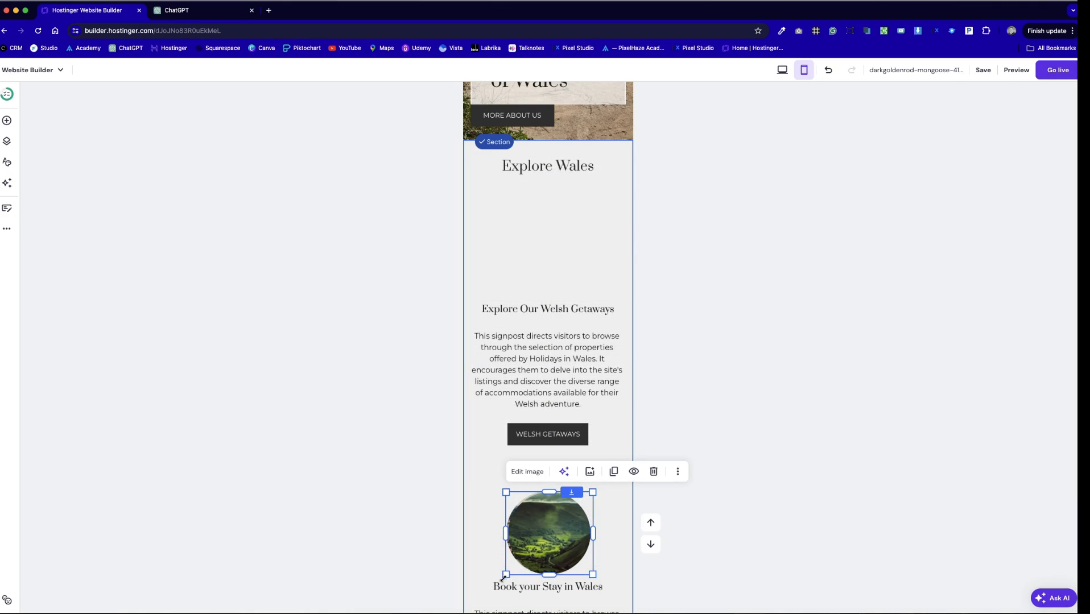
drag(507, 576, 505, 577)
Move the resized green valley image up so it is centred above the Explore Our Welsh Getaways text.
drag(570, 540, 534, 273)
click(600, 322)
click(513, 475)
Tighten the second card by moving the castle image and then the Book your Stay in Wales text slightly up.
scroll(514, 473, down, 5)
scroll(514, 473, up, 3)
drag(544, 437, 544, 419)
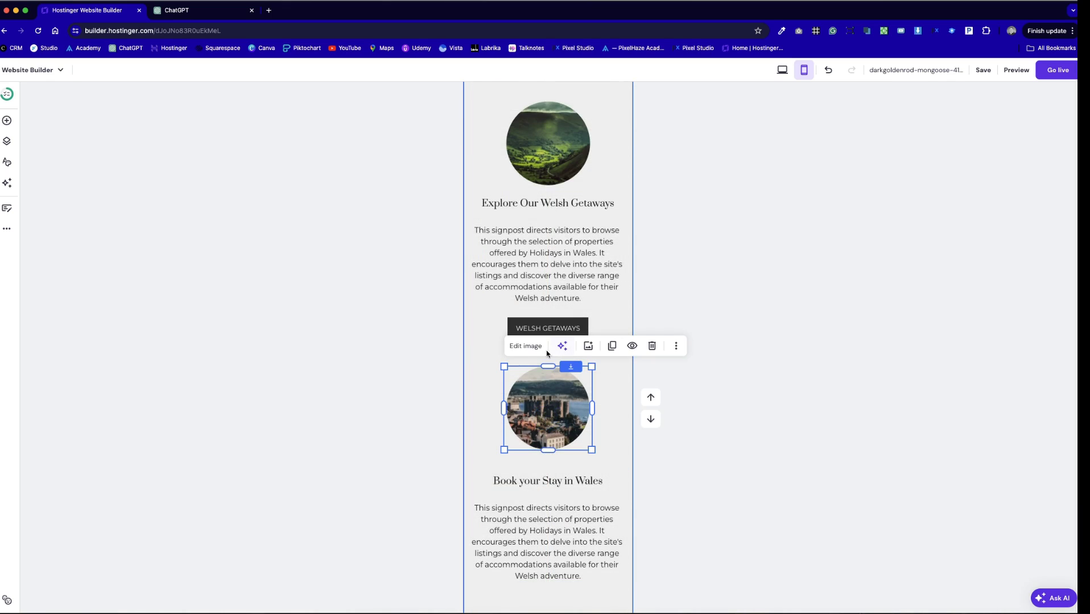
click(485, 377)
drag(555, 503, 554, 491)
click(485, 371)
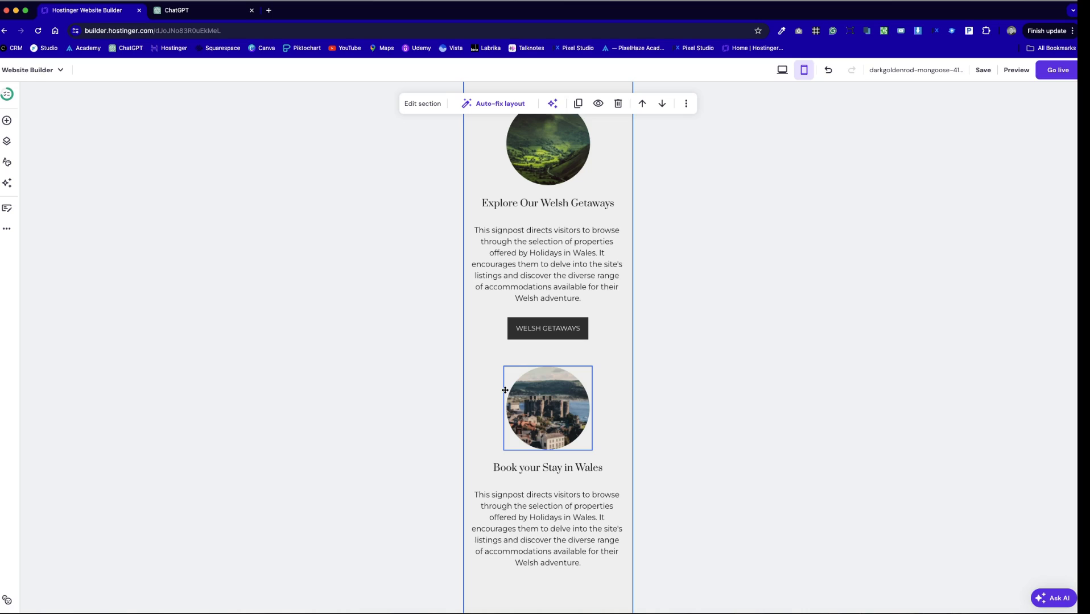
Shrink the sheep image to match the castle image's size and move it to the top of the About Our Welsh Getaways card.
scroll(505, 391, down, 4)
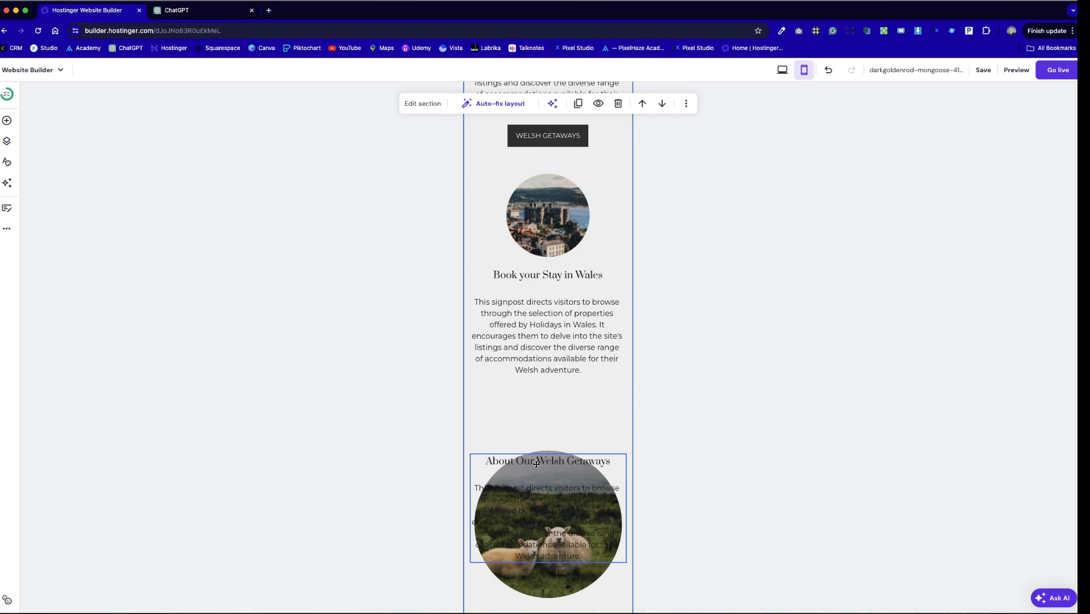
drag(580, 585, 528, 223)
drag(563, 219, 593, 253)
drag(510, 253, 596, 262)
drag(562, 236, 552, 443)
click(611, 260)
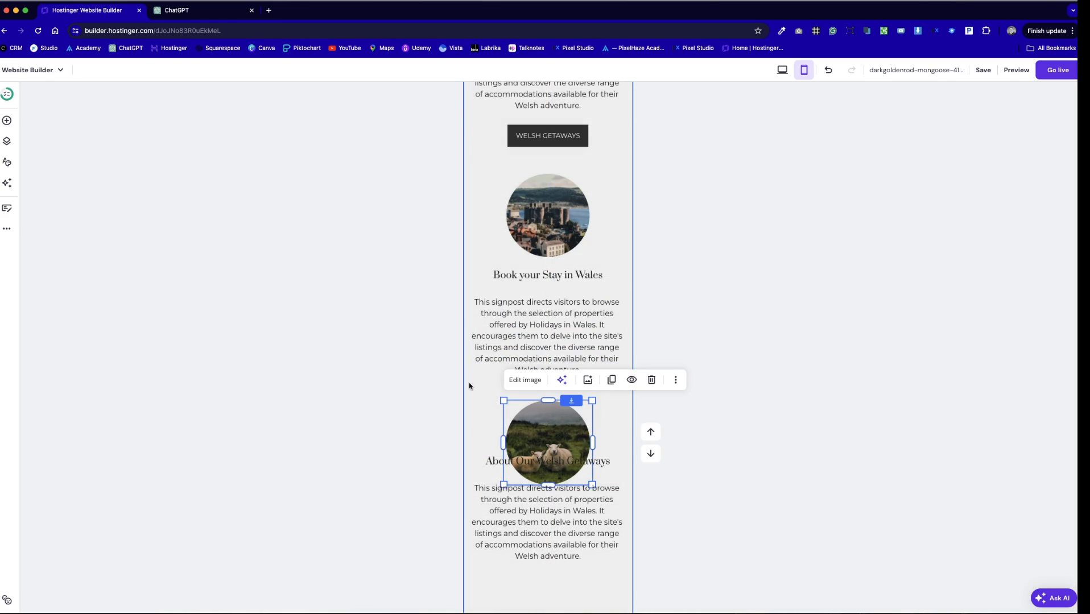
Rearrange the third card so that the About Our Welsh Getaways text sits beneath the sheep image.
scroll(532, 421, down, 3)
drag(551, 355, 552, 385)
click(535, 479)
drag(536, 480, 530, 226)
drag(547, 292, 547, 325)
Move the Book Your Stay button up beneath the Book your Stay in Wales text, leaving a small gap between them.
scroll(531, 518, down, 4)
scroll(536, 514, up, 2)
drag(548, 563, 549, 153)
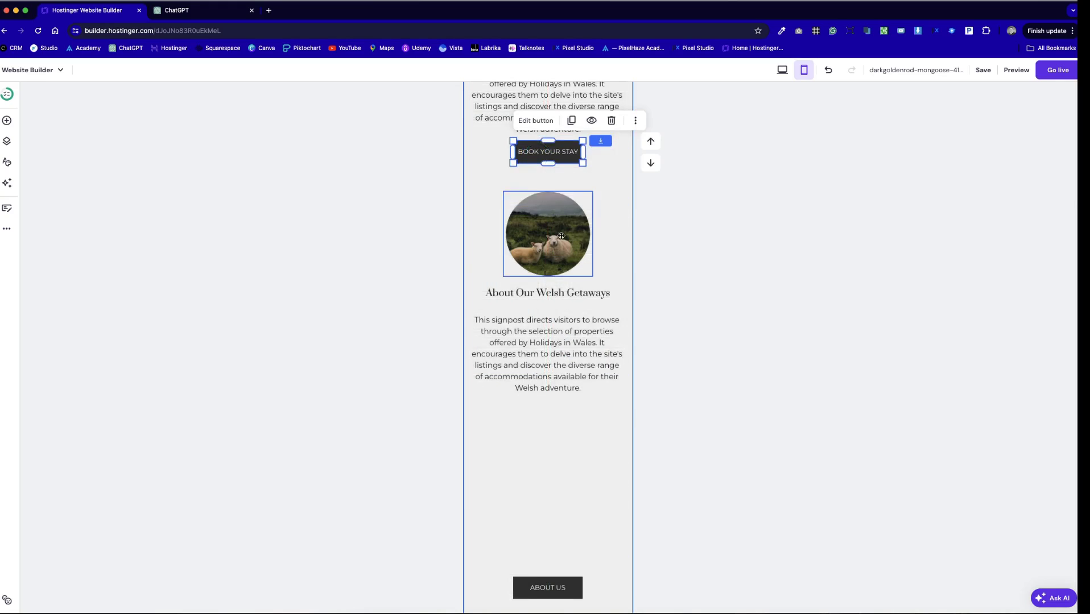
scroll(562, 236, up, 5)
click(560, 208)
drag(560, 209, 561, 212)
Move the sheep image and the About Our Welsh Getaways text slightly down together, away from the Book Your Stay button.
drag(555, 459, 581, 497)
click(581, 496)
scroll(518, 385, down, 1)
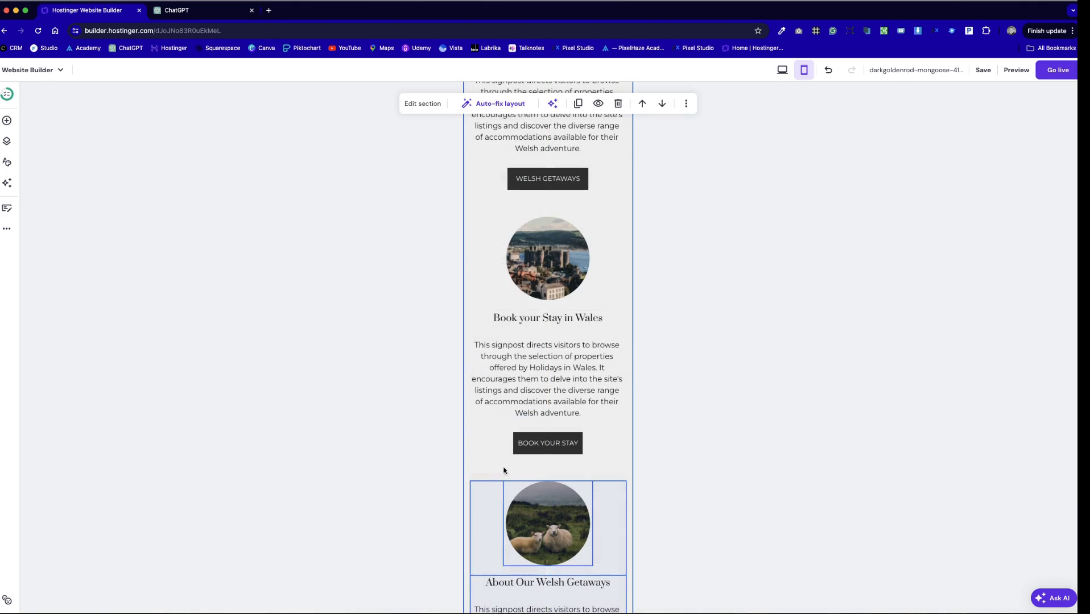
Move the About Us button up beneath the About Our Welsh Getaways text, leaving a small gap between them.
scroll(543, 370, down, 5)
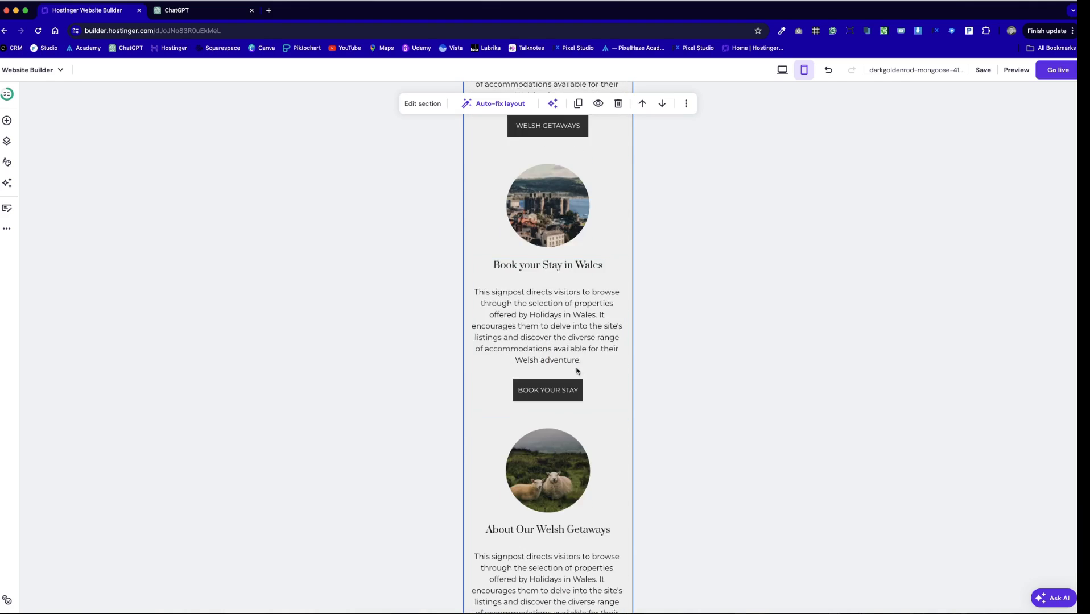
scroll(503, 463, down, 2)
drag(544, 541, 544, 368)
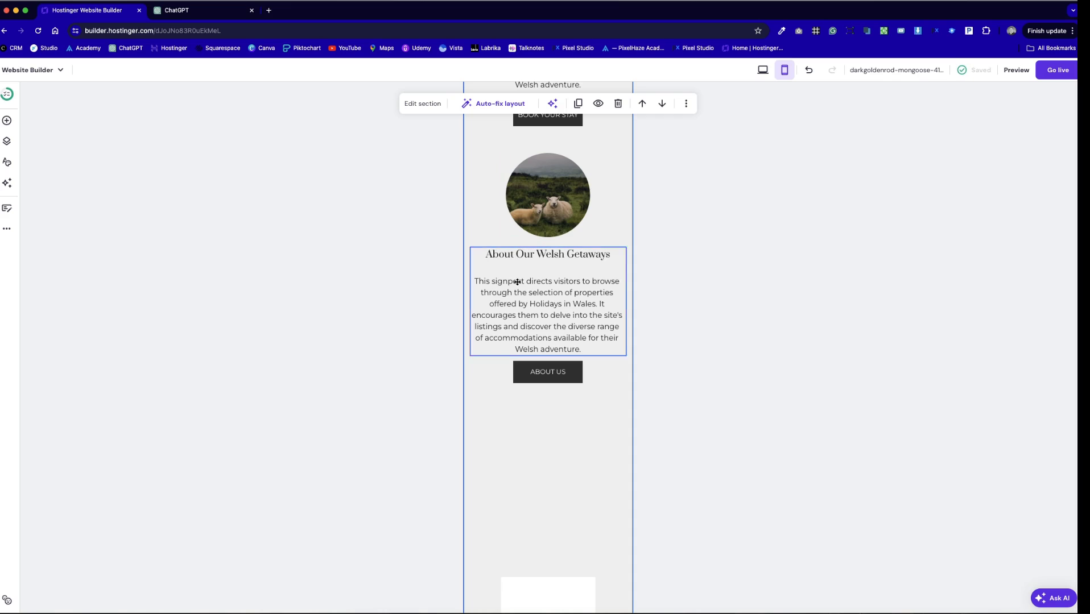
drag(547, 373, 602, 313)
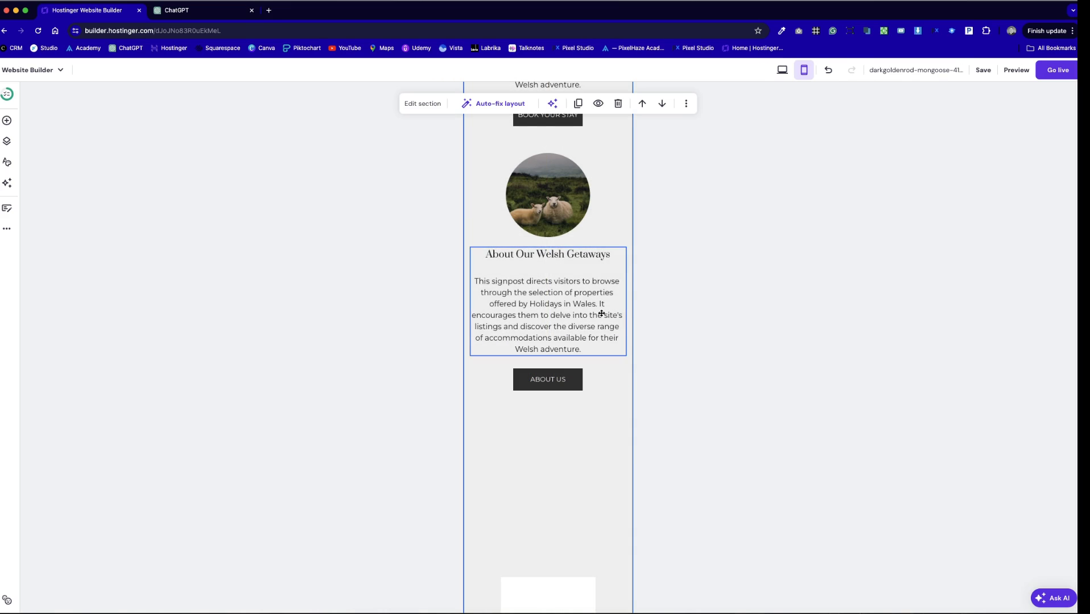
scroll(547, 383, up, 3)
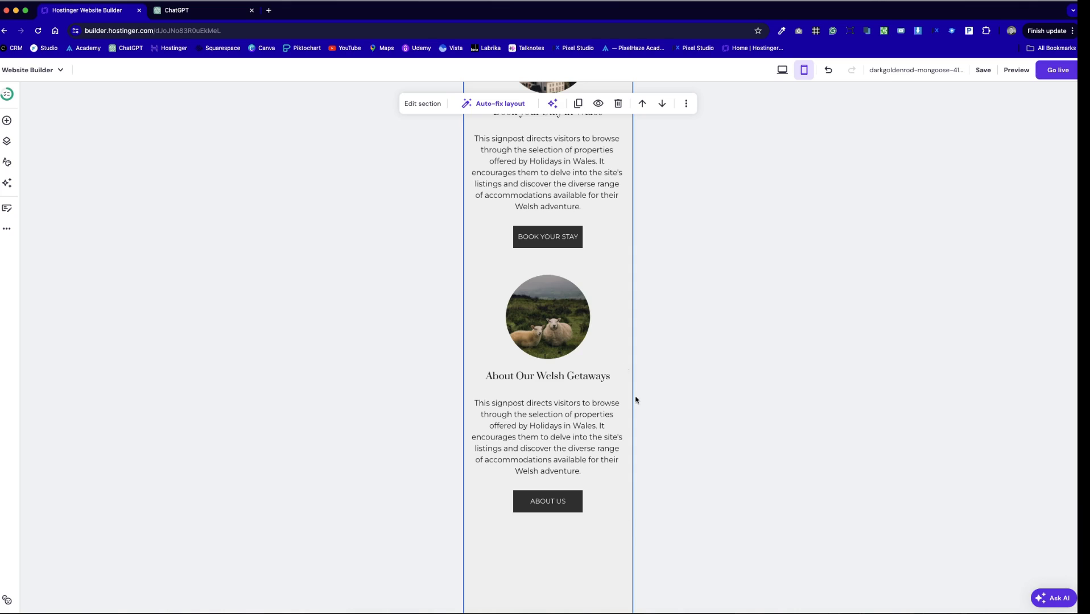
Move the uppermost white box from the end of the section up to the Welsh Getaways button in the first card.
scroll(589, 470, down, 7)
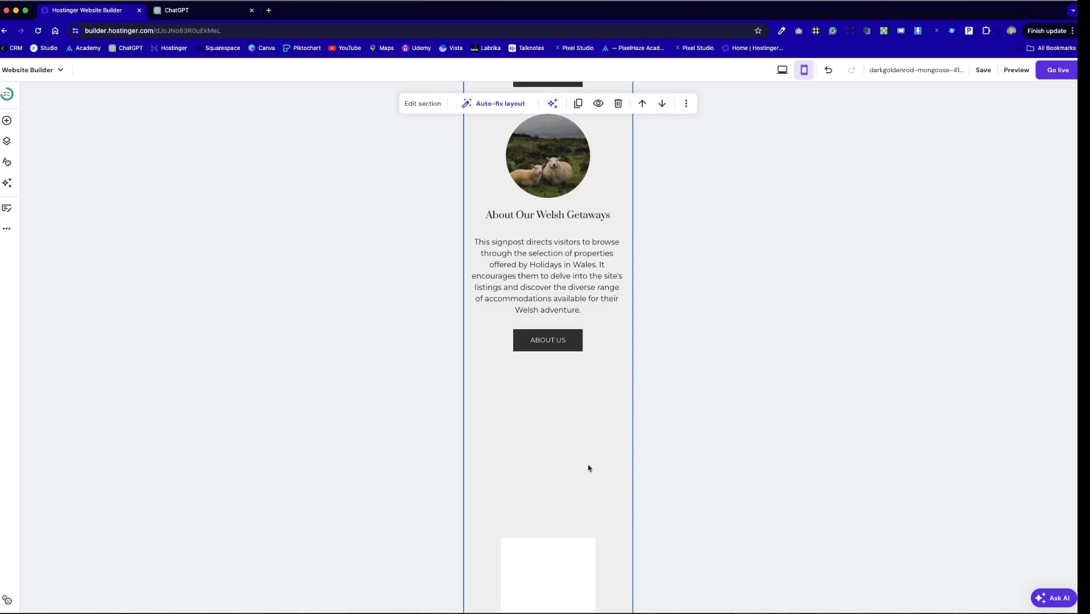
scroll(563, 348, up, 3)
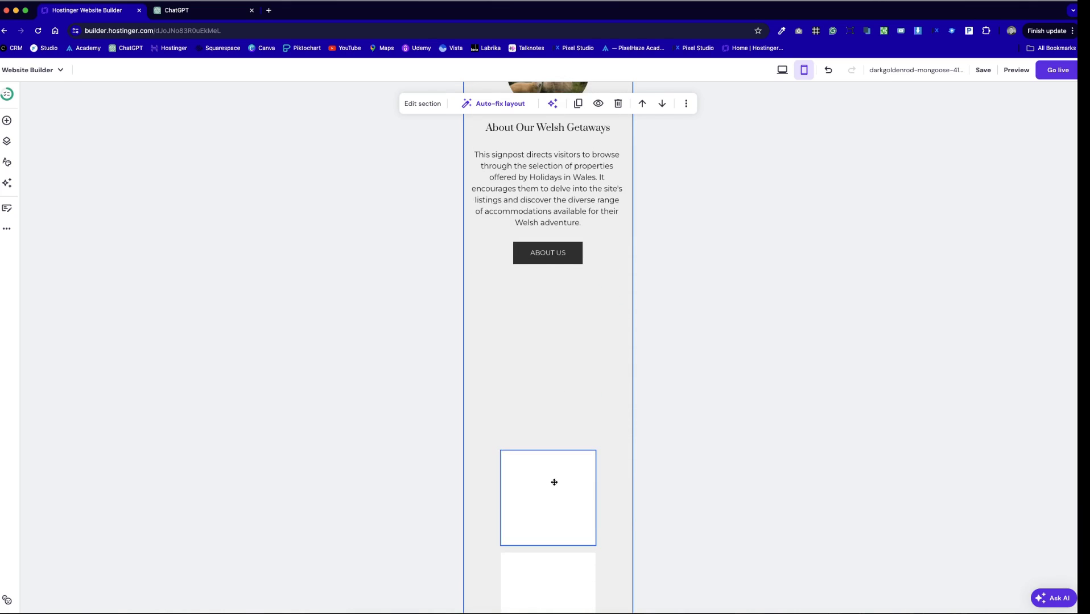
scroll(555, 482, up, 9)
scroll(555, 482, down, 11)
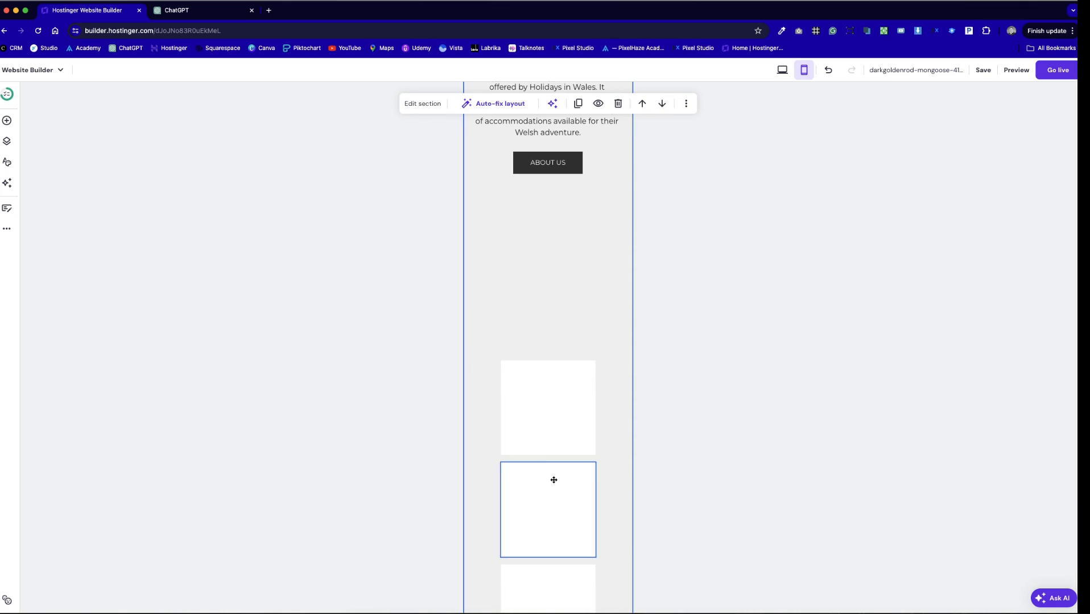
click(553, 427)
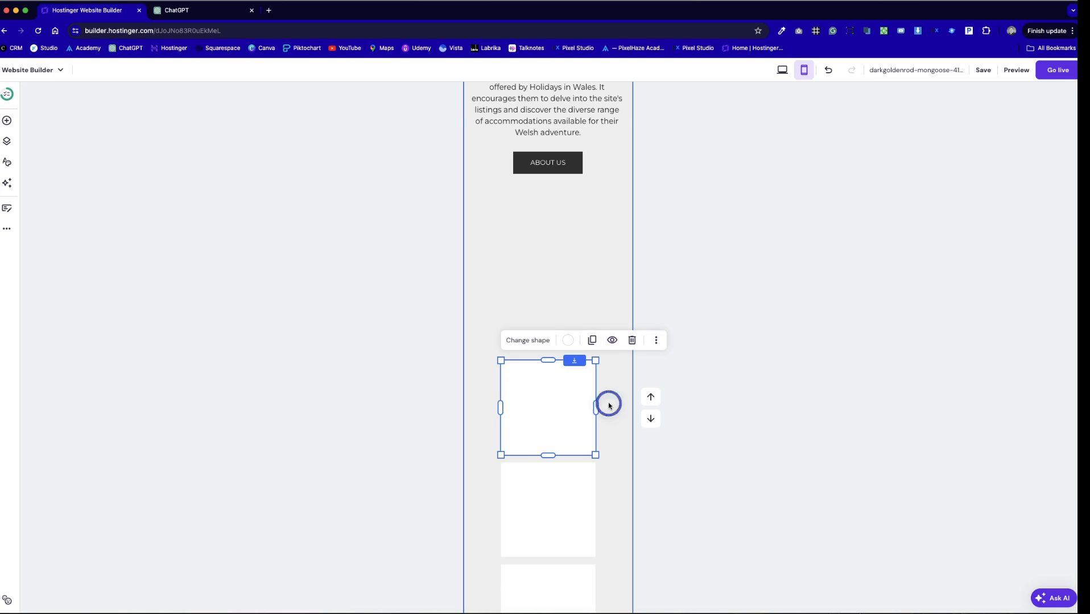
drag(572, 419, 550, 236)
scroll(571, 283, up, 5)
drag(531, 544, 512, 226)
scroll(516, 237, up, 5)
drag(493, 504, 496, 243)
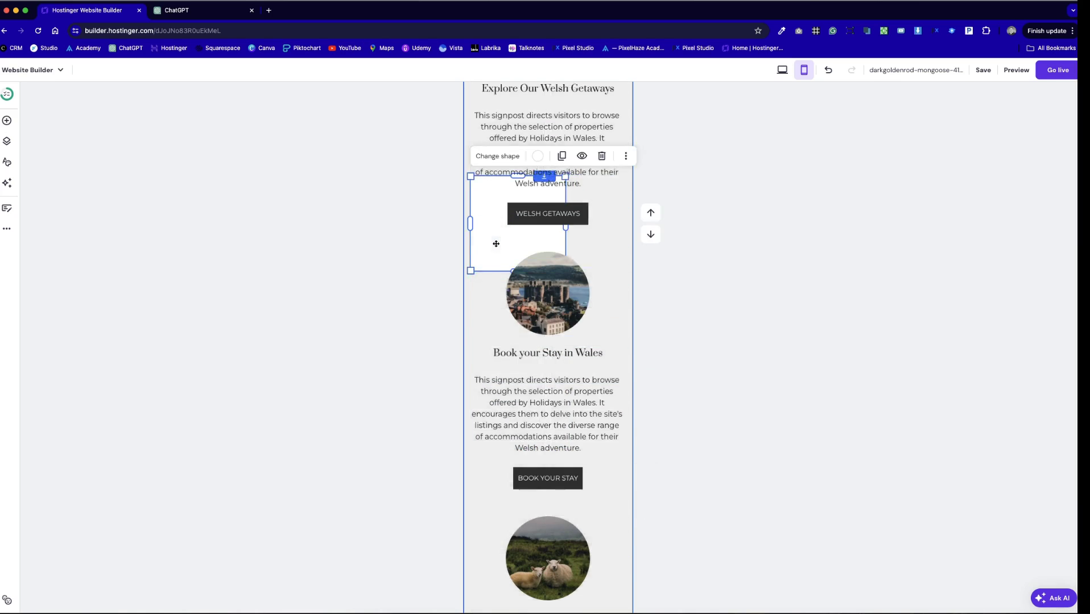
Move the white box further up so it sits behind the green valley image, below the Explore Wales heading.
scroll(521, 379, up, 3)
drag(488, 367, 508, 214)
scroll(509, 214, up, 1)
drag(496, 262, 483, 283)
Undo the first resize of the white box, then enlarge it to the full card width around the green valley image.
drag(564, 358, 589, 387)
key(ctrl+z)
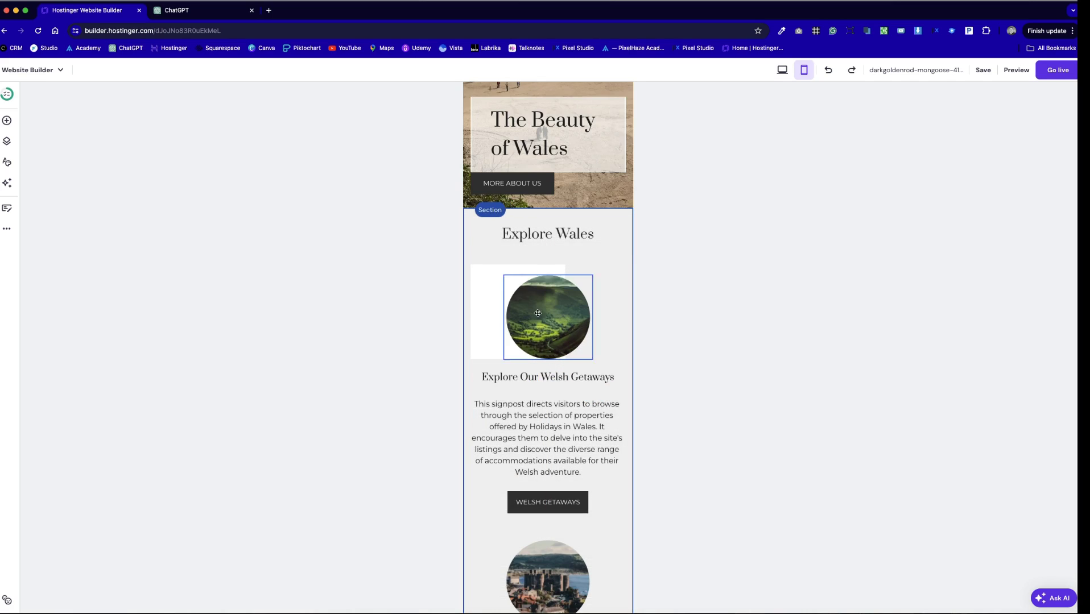
click(537, 313)
drag(566, 264, 604, 309)
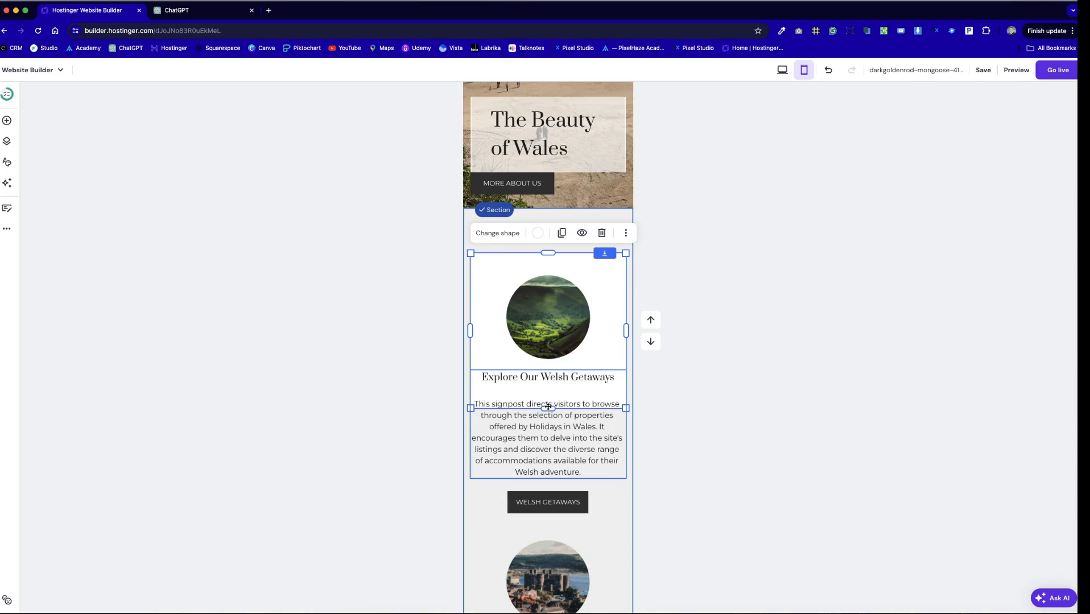
Bring the white box to the front and extend its lower edge down past the Welsh Getaways button.
click(625, 233)
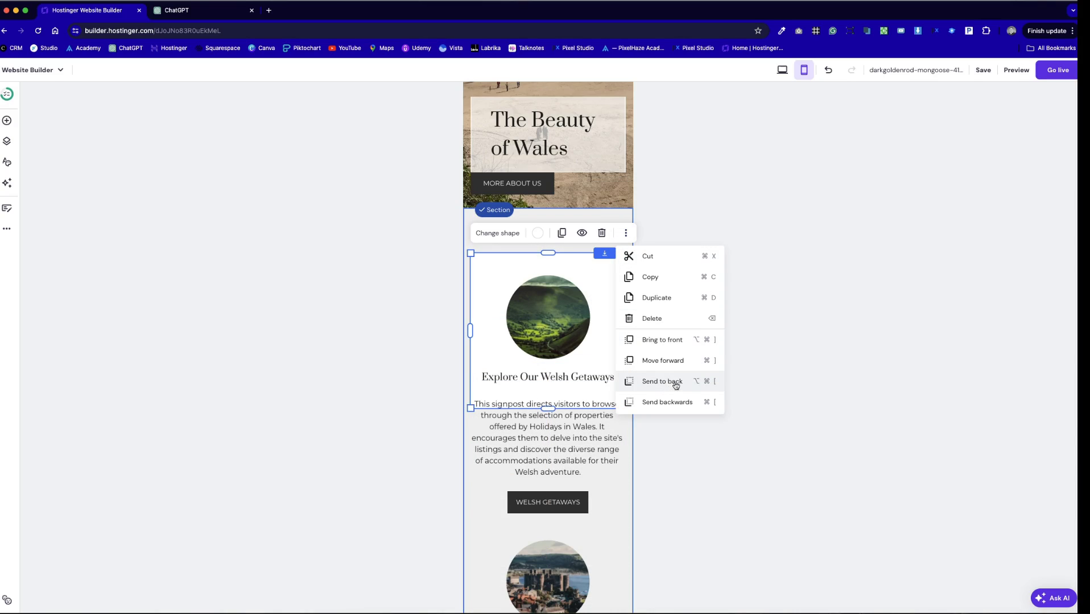
click(684, 344)
drag(555, 410, 559, 530)
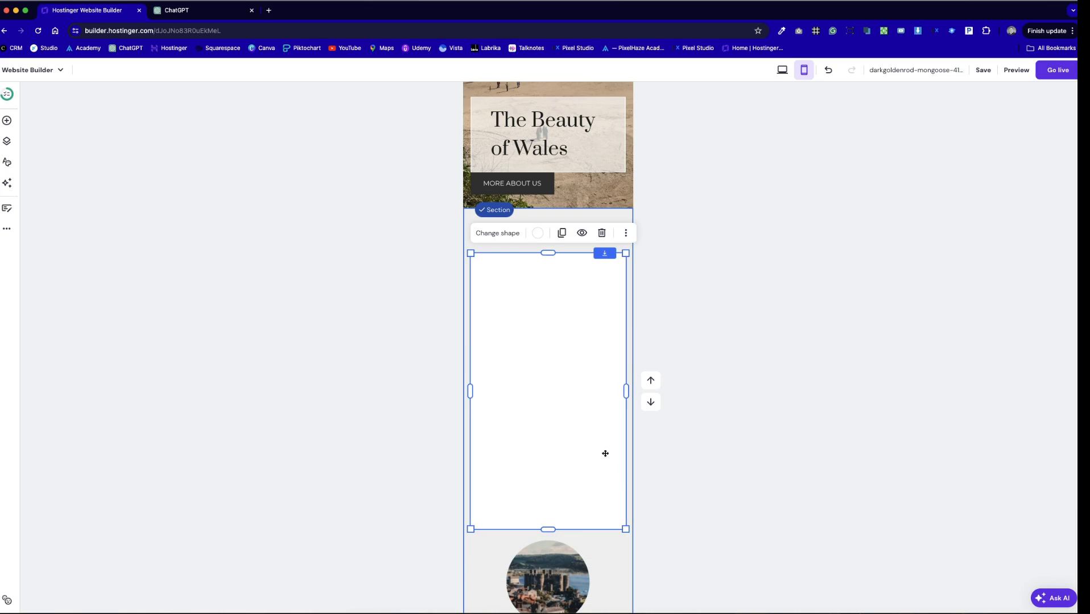
Send the white box to the back so the first card's image, text and button sit in front of it.
click(629, 233)
click(677, 380)
click(605, 553)
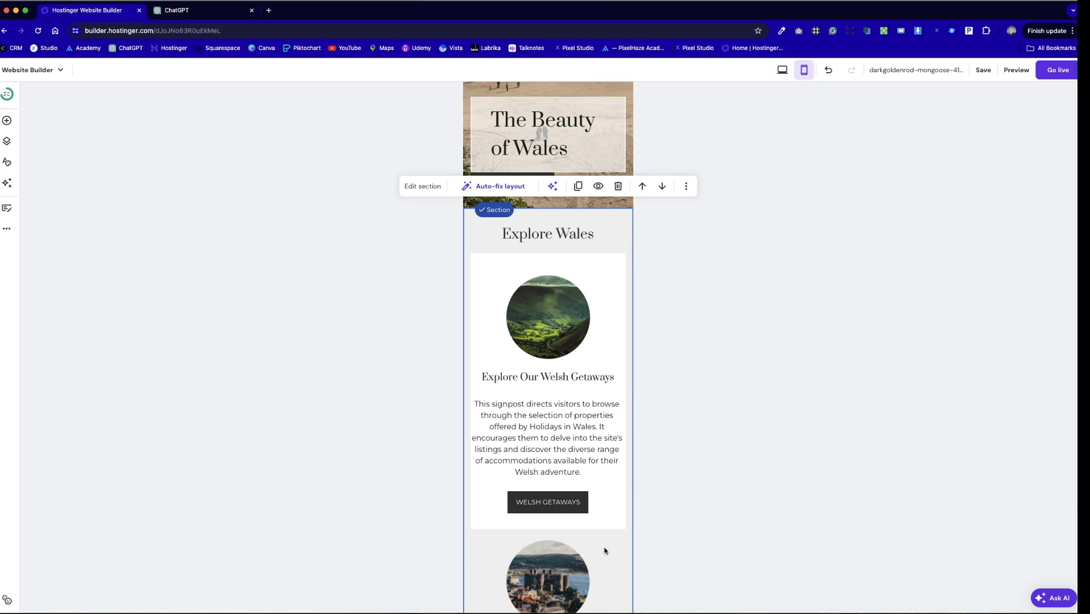
Narrow the Explore Our Welsh Getaways text block from both sides, leaving even margins inside the white card.
click(506, 420)
drag(472, 426, 481, 427)
drag(627, 432, 618, 431)
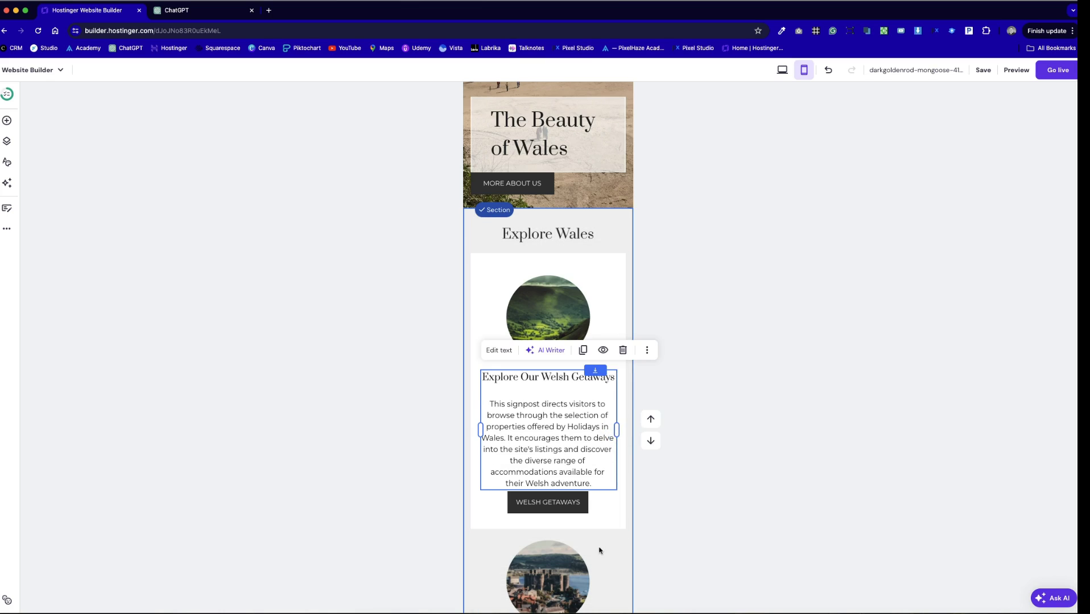
click(602, 541)
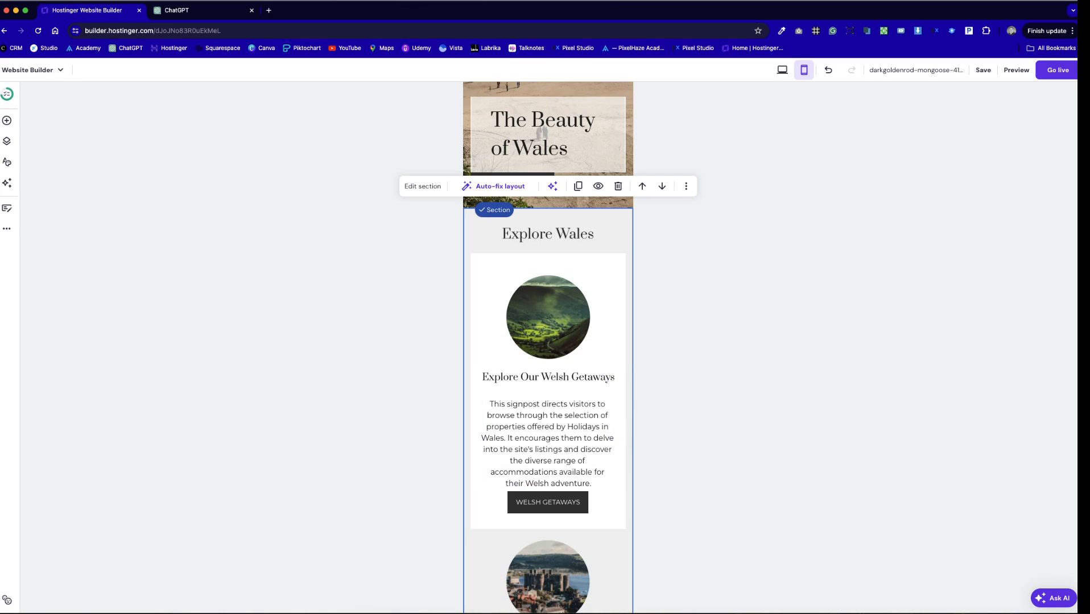
click(569, 447)
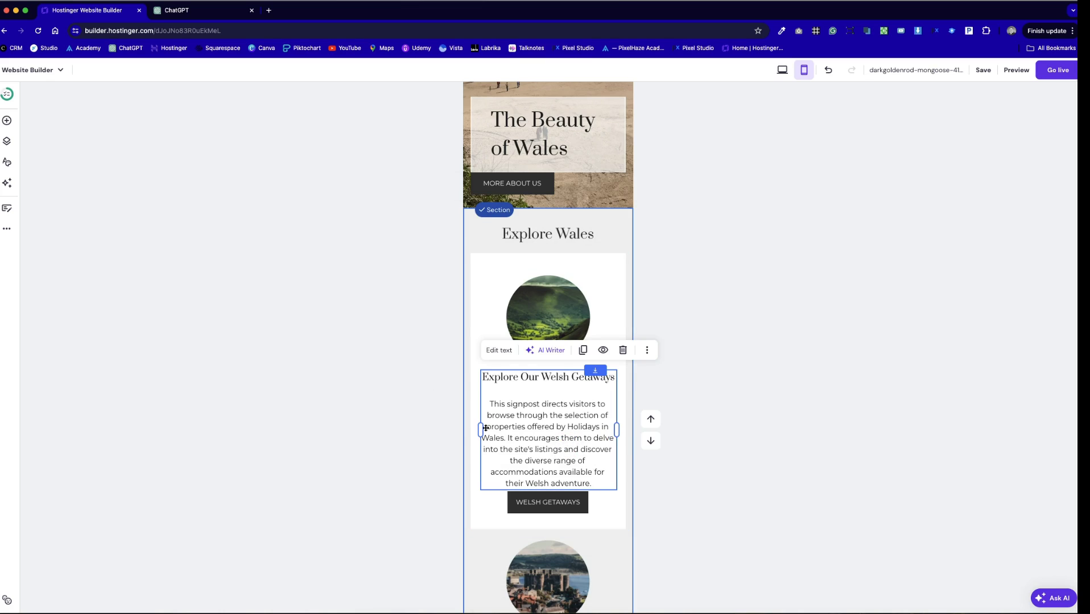
drag(481, 427, 487, 427)
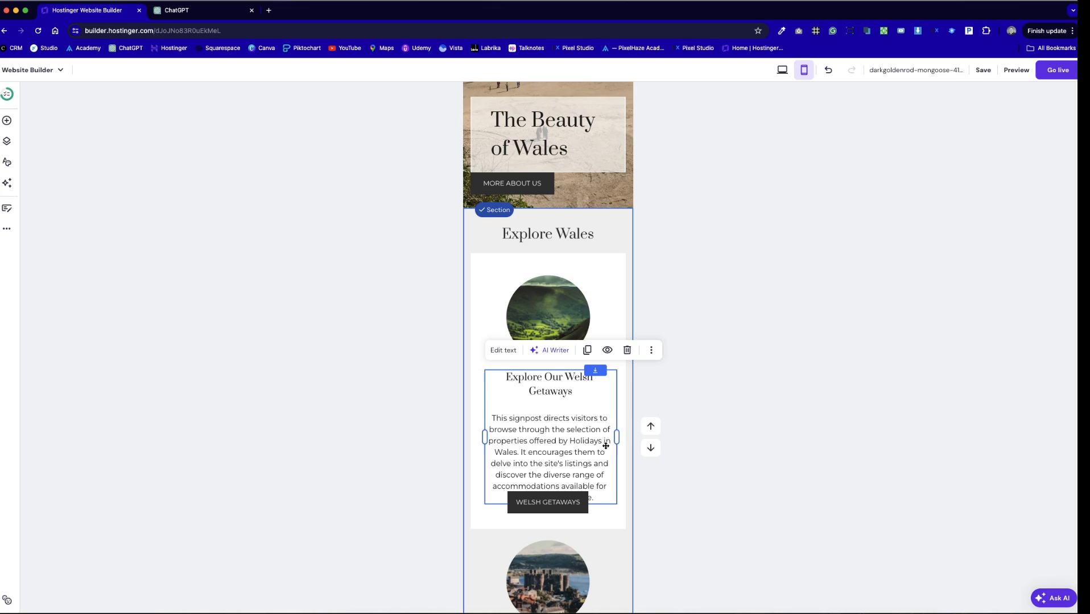
drag(618, 441, 612, 439)
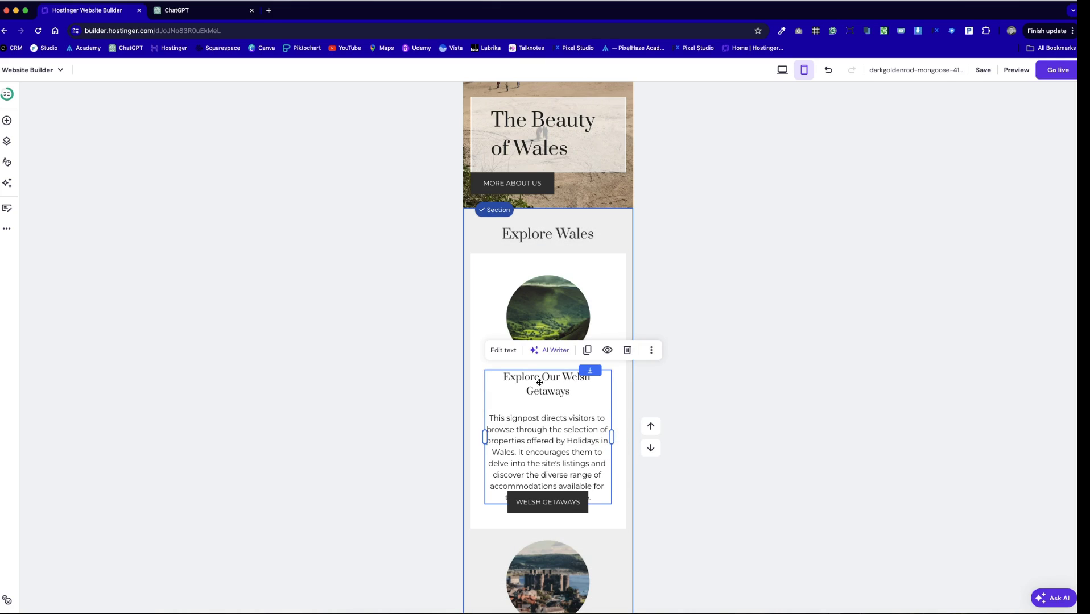
Move the Welsh Getaways button down to the white card's lower edge and stretch it to the full card width.
drag(548, 503, 546, 530)
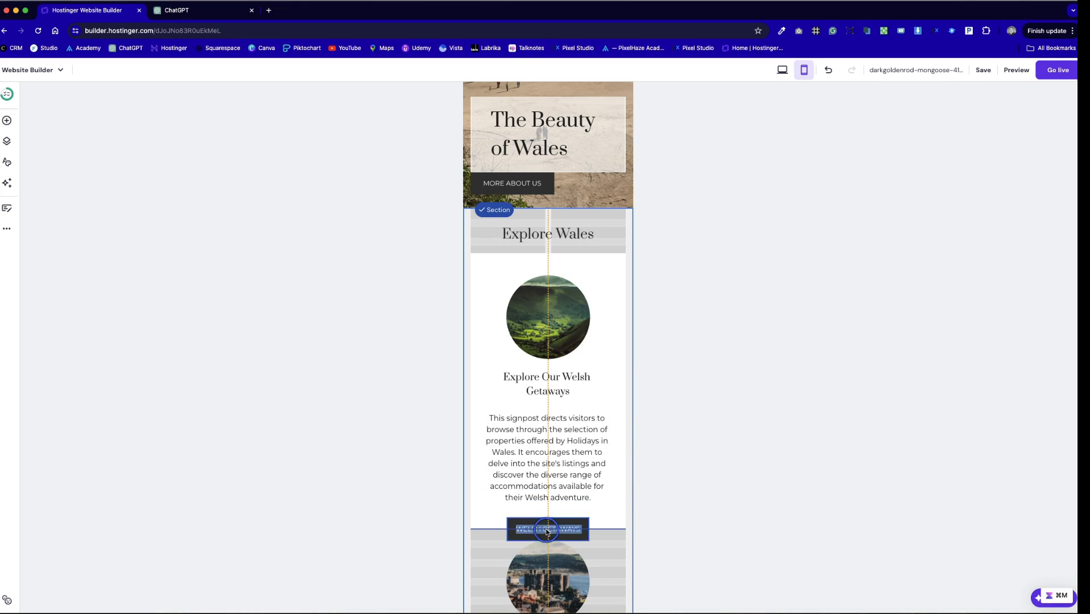
click(614, 559)
scroll(613, 556, down, 1)
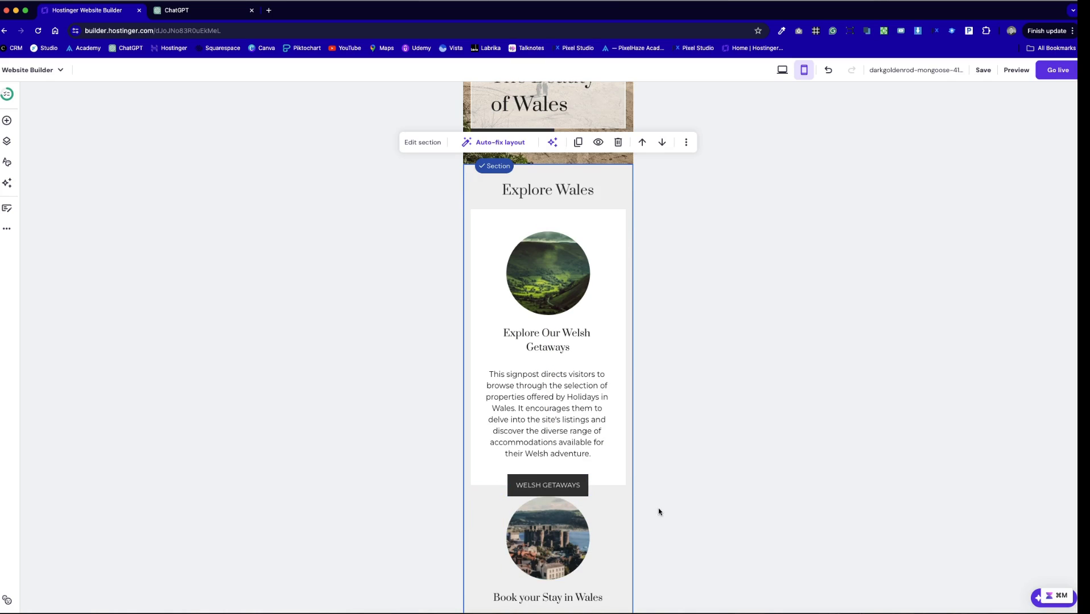
drag(553, 492, 622, 490)
click(604, 543)
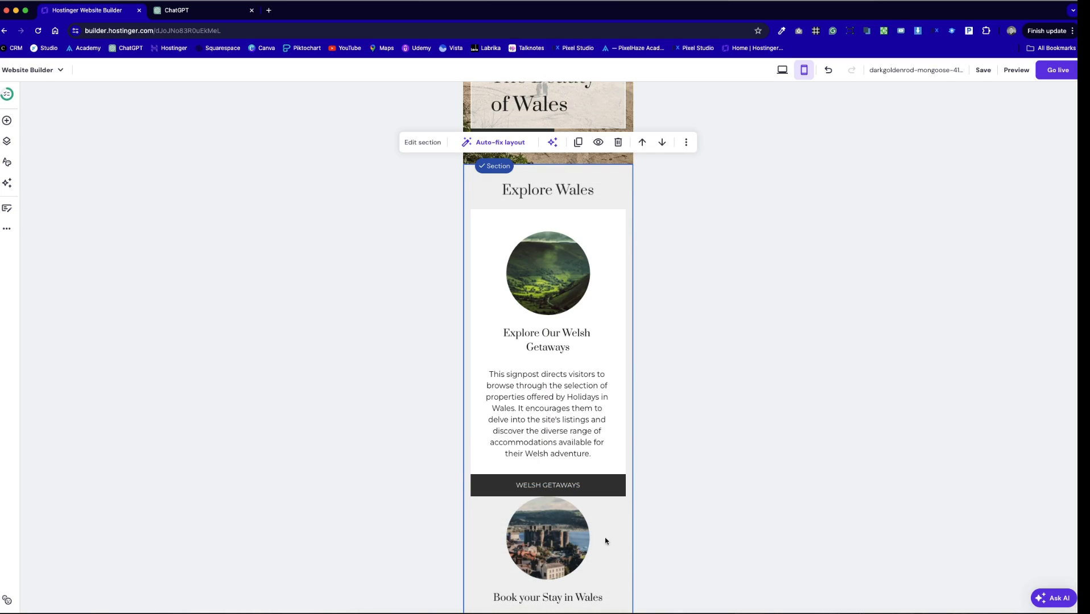
Shift the contents of the Book your Stay and About Our Welsh Getaways cards down to leave gaps between the cards.
scroll(700, 363, down, 5)
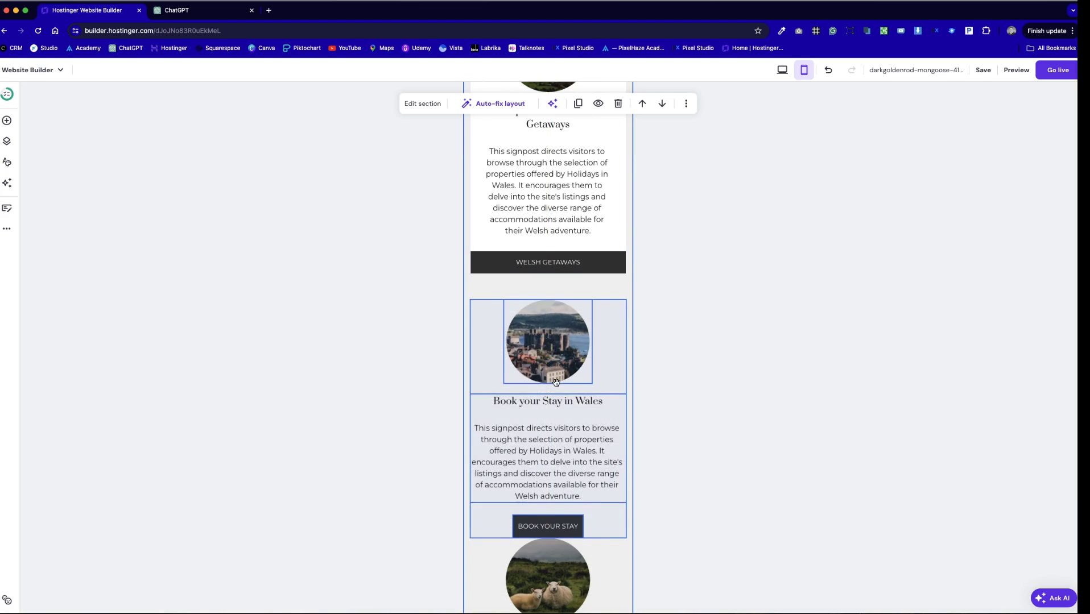
scroll(552, 364, down, 8)
drag(596, 427, 521, 162)
drag(530, 226, 530, 278)
scroll(529, 279, up, 10)
scroll(525, 371, down, 4)
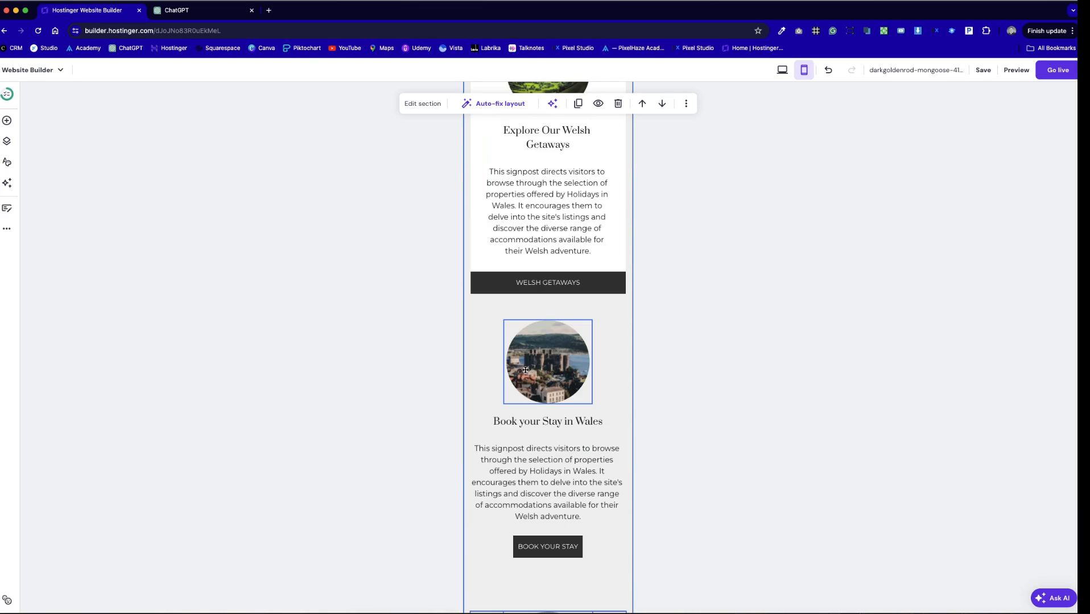
Move a spare white box from the end of the section up to the About Our Welsh Getaways text and bring it to the front.
scroll(526, 370, down, 10)
drag(524, 369, 520, 148)
scroll(524, 171, up, 4)
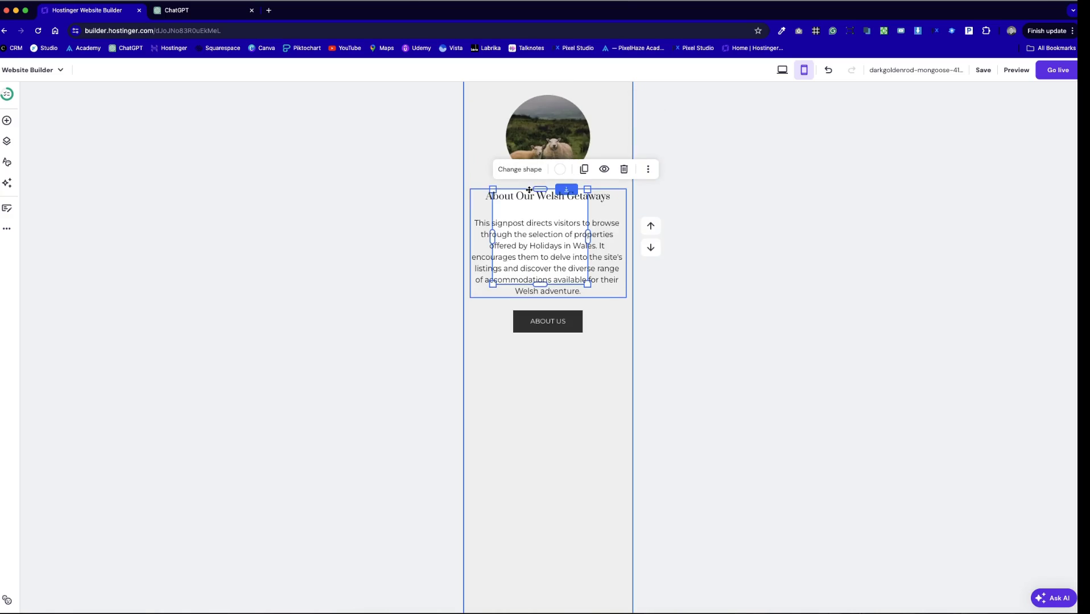
click(648, 289)
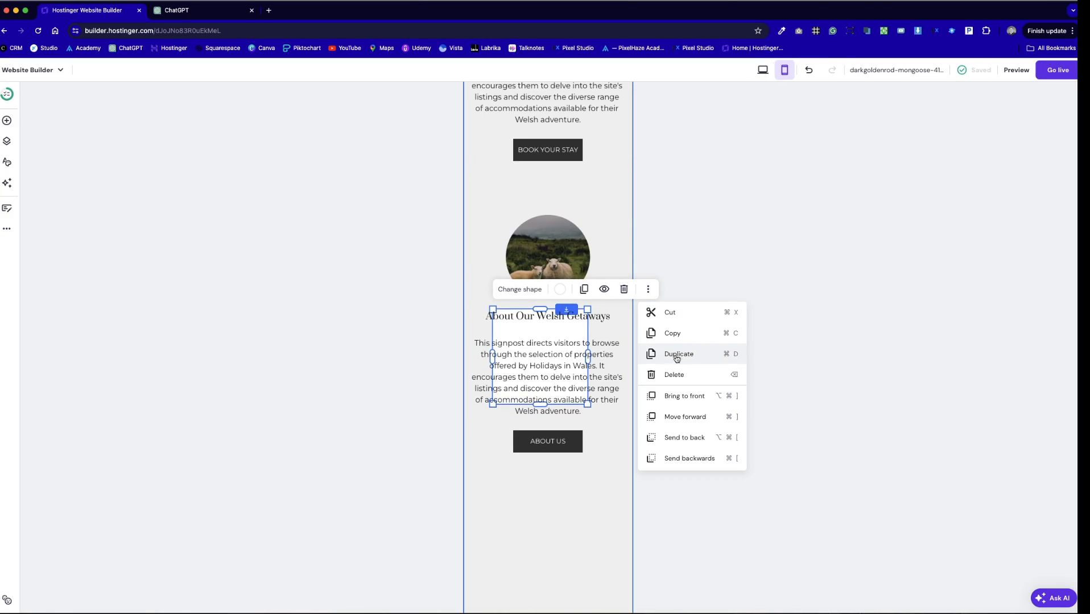
click(692, 399)
Move the white box up to the castle image and enlarge it to cover the whole Book your Stay card.
scroll(618, 384, up, 3)
drag(505, 506, 487, 251)
scroll(520, 318, up, 4)
drag(521, 318, 500, 516)
scroll(515, 329, down, 1)
drag(566, 376, 627, 382)
Send the white box to the back, behind the Book your Stay image, text and button.
click(625, 214)
click(660, 382)
click(626, 214)
click(674, 365)
click(613, 529)
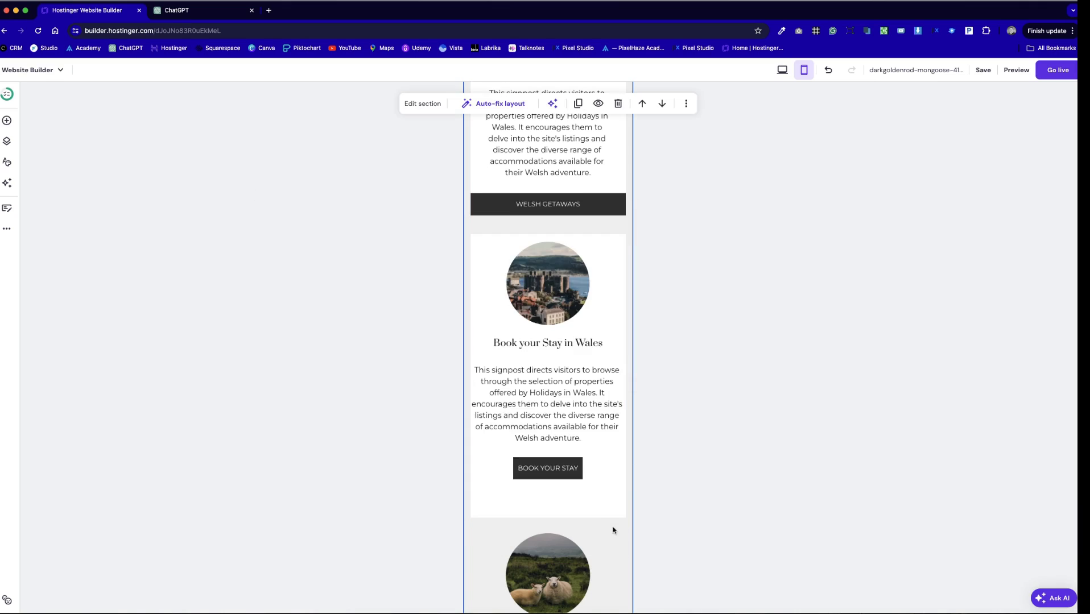
Nudge the castle image and the Book your Stay text down, and narrow the text block from both sides.
scroll(588, 443, up, 5)
scroll(568, 398, down, 5)
drag(541, 310, 541, 320)
scroll(547, 398, up, 1)
drag(550, 413, 550, 421)
drag(470, 418, 480, 424)
drag(626, 420, 613, 433)
Stretch the Book your Stay button to the full card width and bring the white box's lower edge up to it.
drag(551, 484, 607, 511)
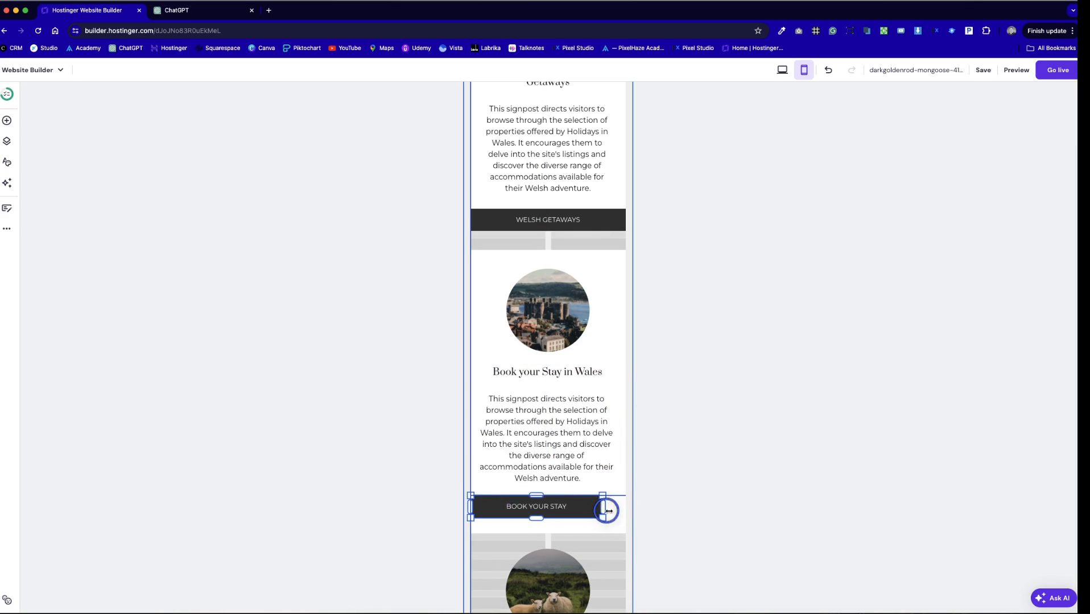
click(560, 533)
click(573, 539)
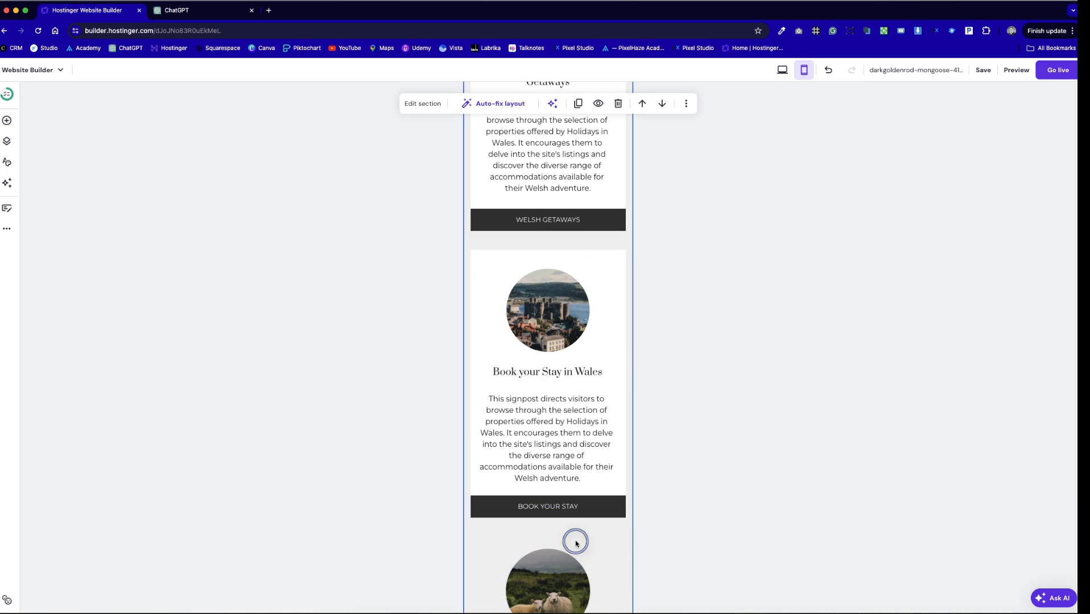
Move the last white box up to the sheep image in the third card and bring it to the front.
drag(555, 518, 576, 394)
click(603, 554)
scroll(603, 555, down, 8)
scroll(577, 394, up, 2)
drag(560, 449, 535, 167)
click(626, 116)
click(664, 223)
Enlarge the white box to cover the full About Our Welsh Getaways card and send it to the back.
drag(566, 231, 626, 292)
drag(548, 293, 549, 413)
click(558, 487)
scroll(559, 487, up, 4)
click(558, 487)
click(626, 338)
click(669, 506)
Nudge the third white box and the sheep image down, and fit the About Us button across the card's lower edge.
drag(607, 381, 607, 396)
scroll(529, 380, up, 3)
scroll(529, 380, down, 1)
drag(615, 558, 616, 554)
scroll(557, 421, down, 4)
drag(559, 370, 559, 391)
scroll(559, 390, up, 3)
drag(552, 517, 553, 508)
scroll(571, 498, down, 5)
Move the About Our Welsh Getaways text down below the sheep image and narrow its block from both sides.
drag(569, 287, 569, 309)
drag(471, 326, 479, 328)
drag(625, 326, 618, 329)
drag(478, 332, 477, 331)
scroll(518, 194, up, 6)
Narrow the Book your Stay text block slightly further on both sides to match the first card's text width.
drag(479, 394, 483, 395)
drag(616, 397, 612, 398)
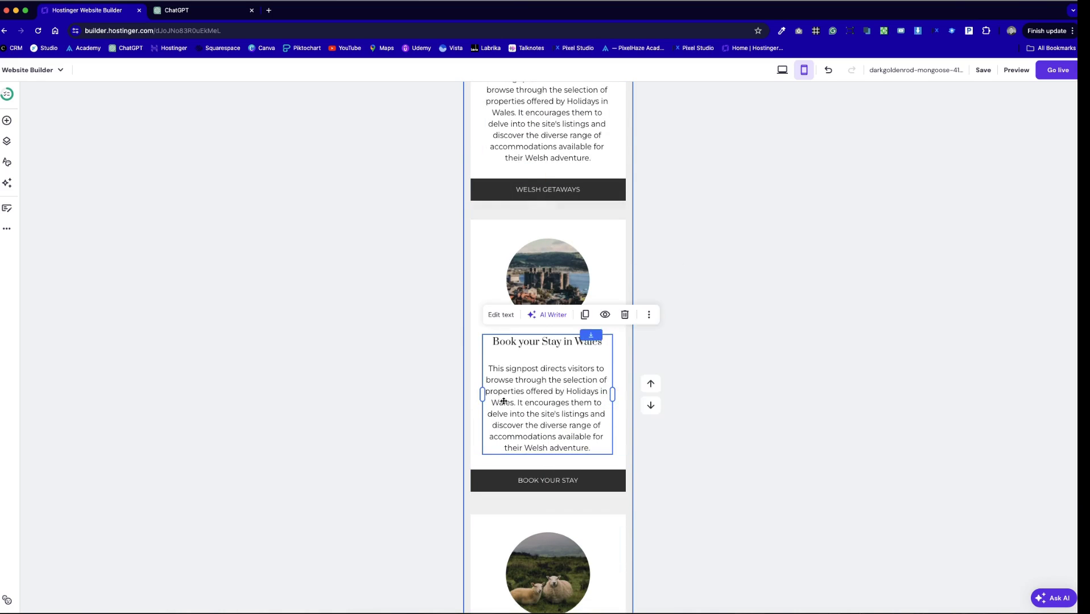
scroll(486, 396, up, 2)
drag(576, 515, 577, 515)
Narrow the About Our Welsh Getaways text block further so its width matches the other two cards.
scroll(569, 511, down, 5)
click(561, 507)
drag(478, 520, 485, 525)
drag(618, 523, 613, 522)
scroll(564, 572, down, 2)
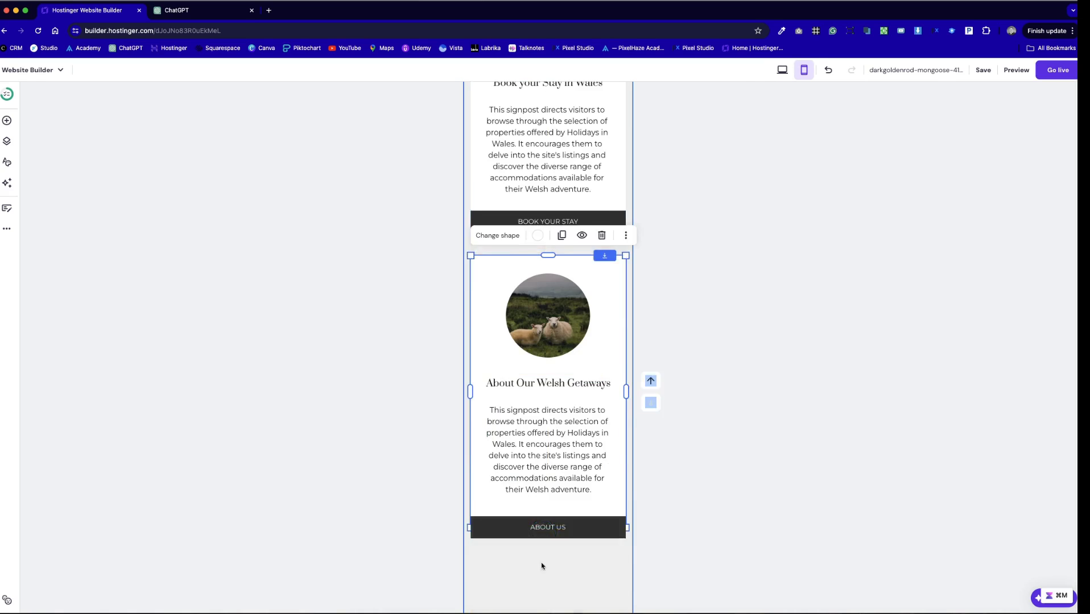
Close the empty space below the About Us button at the section's end and nudge the third card's contents up slightly.
scroll(544, 540, up, 6)
scroll(550, 466, down, 12)
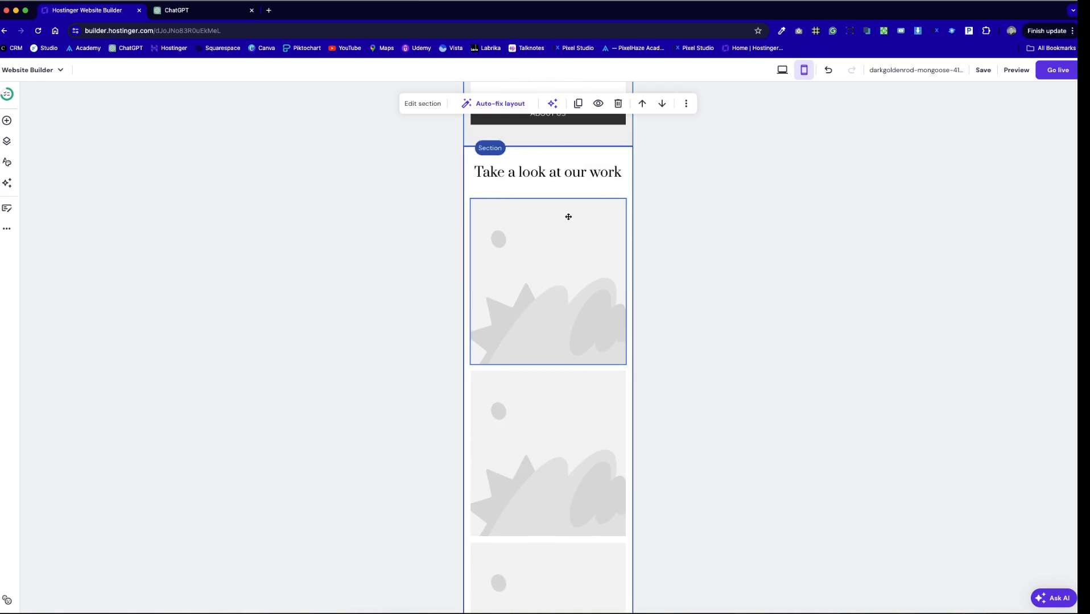
scroll(674, 251, up, 15)
scroll(555, 319, down, 10)
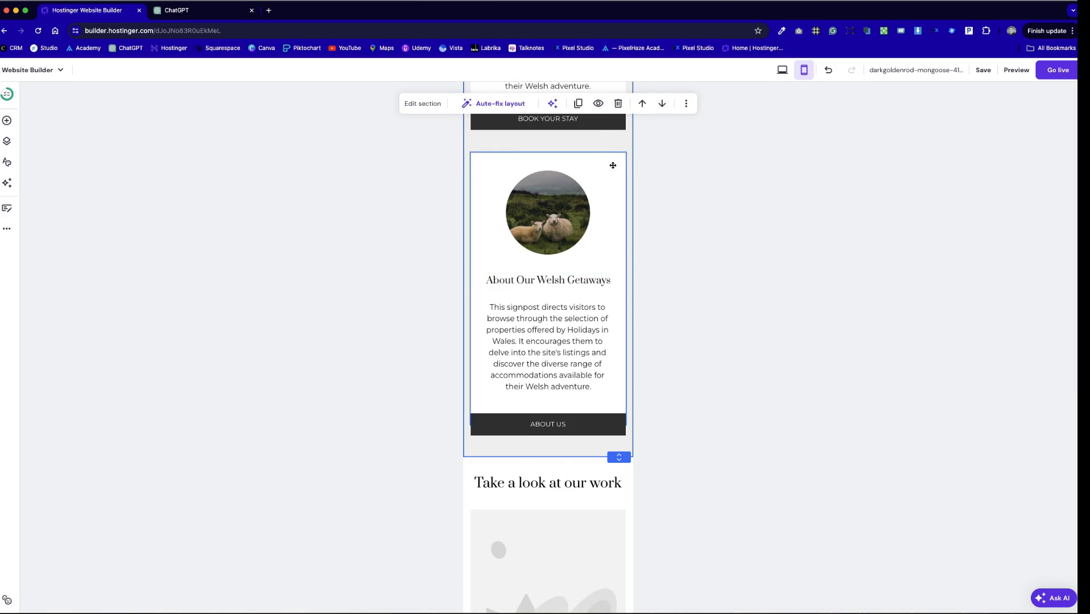
scroll(613, 165, up, 9)
scroll(609, 173, down, 6)
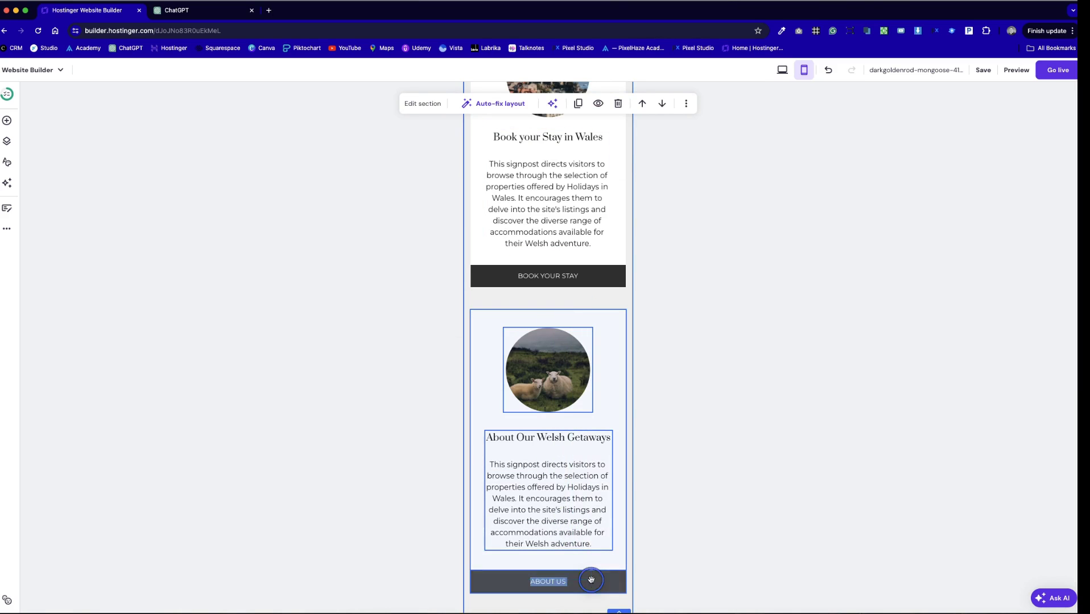
drag(579, 496, 579, 494)
Save the website changes and open the page in preview mode.
scroll(605, 301, up, 7)
scroll(605, 302, up, 5)
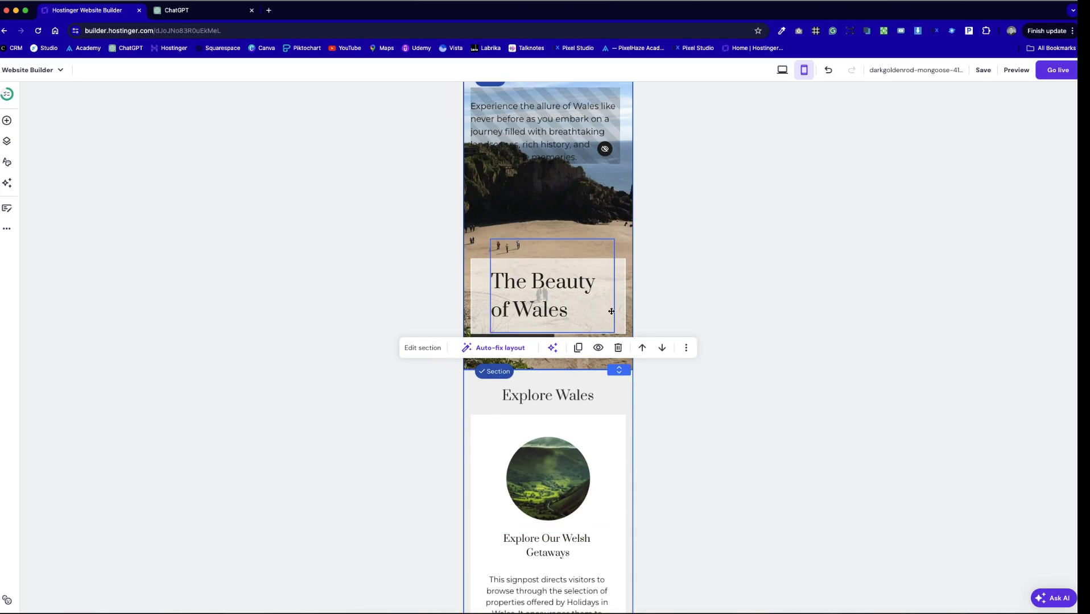
scroll(647, 482, down, 1)
click(982, 69)
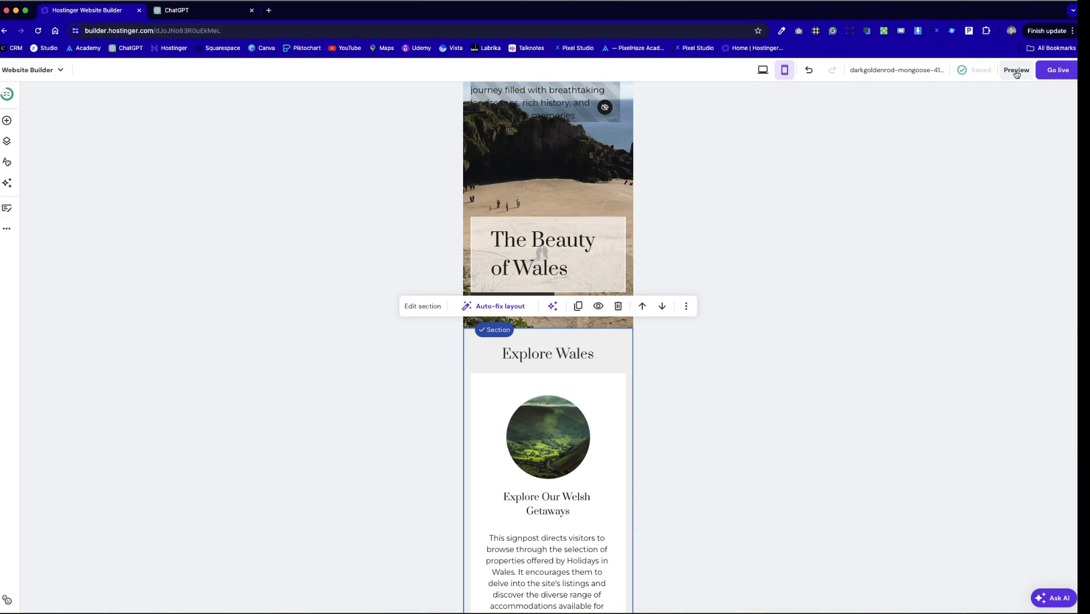
click(1016, 70)
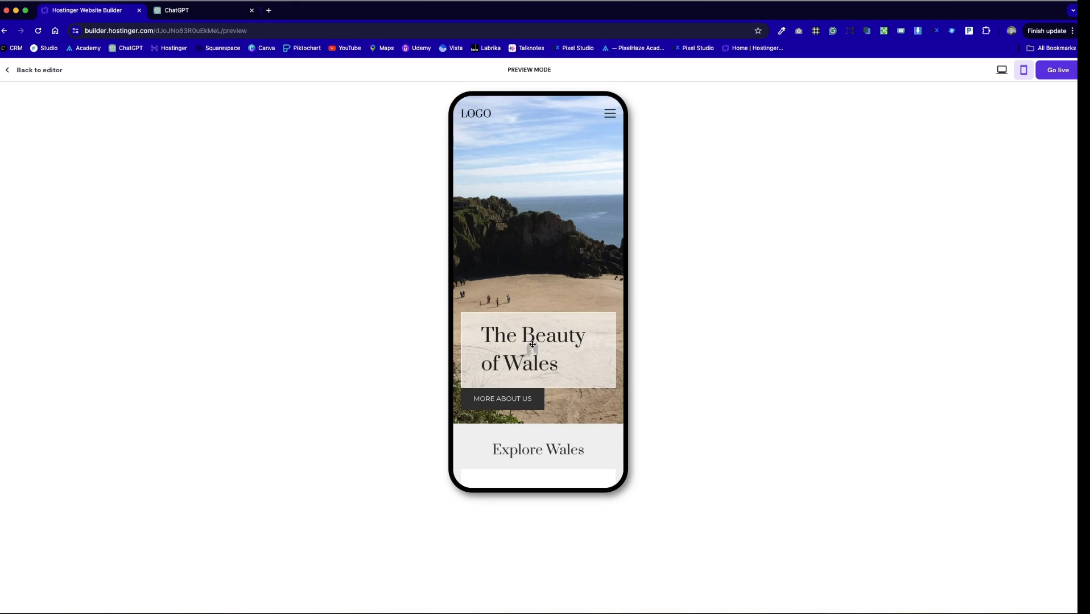
Review the mobile preview from the hero down through the Explore Wales cards and the sections below.
scroll(543, 403, down, 5)
scroll(543, 395, down, 2)
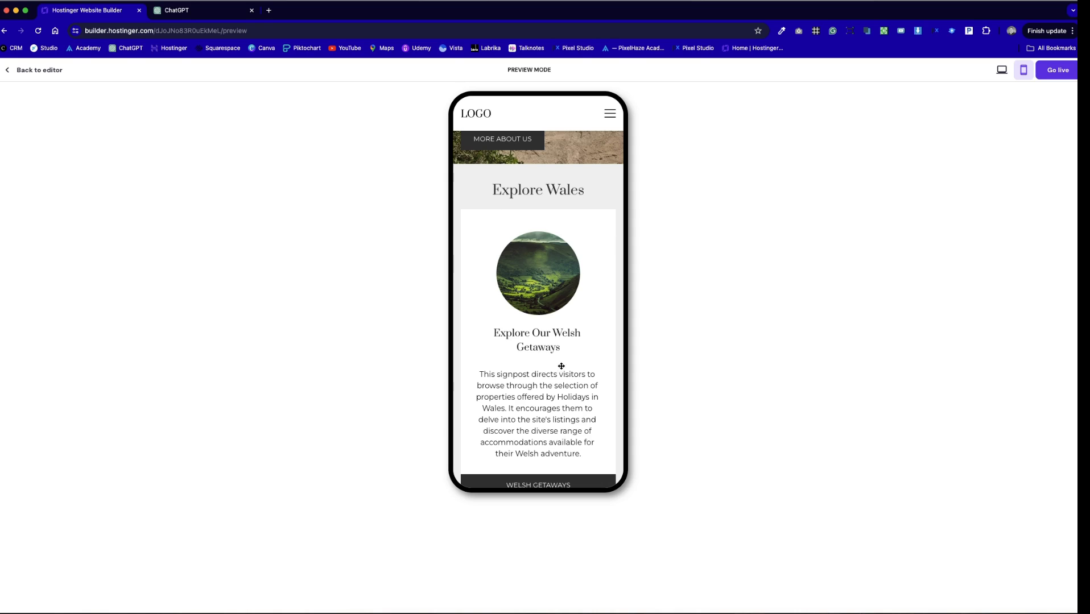
scroll(561, 367, down, 5)
scroll(562, 367, up, 2)
scroll(561, 368, down, 3)
scroll(561, 368, down, 8)
scroll(561, 365, down, 1)
scroll(492, 423, down, 10)
scroll(517, 424, up, 2)
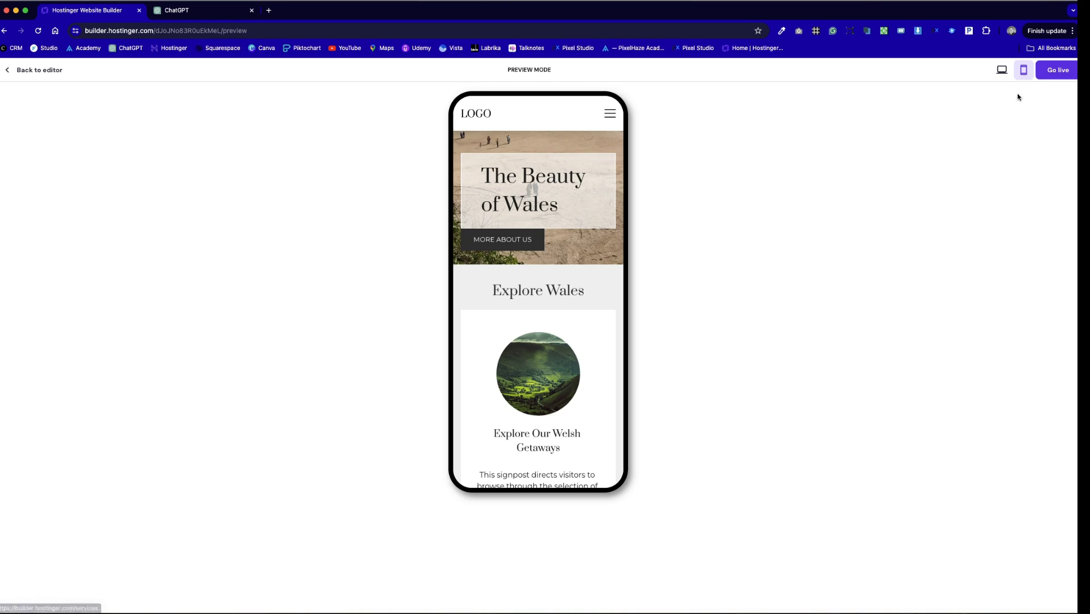
Switch the preview to desktop and check the hero, the Explore Wales cards and the gallery section.
click(1001, 70)
scroll(840, 275, down, 7)
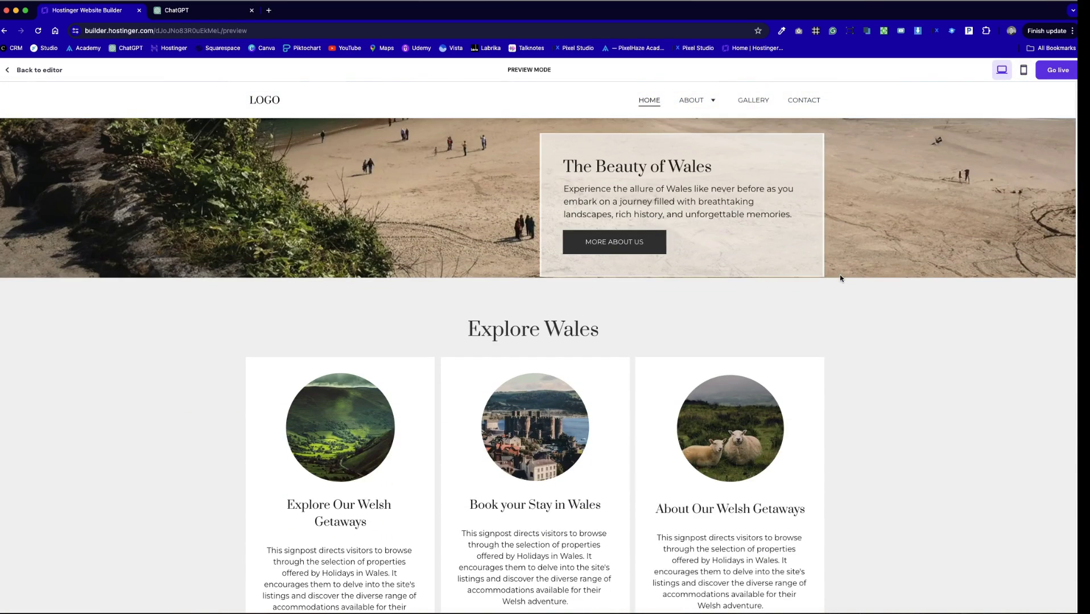
scroll(840, 278, down, 4)
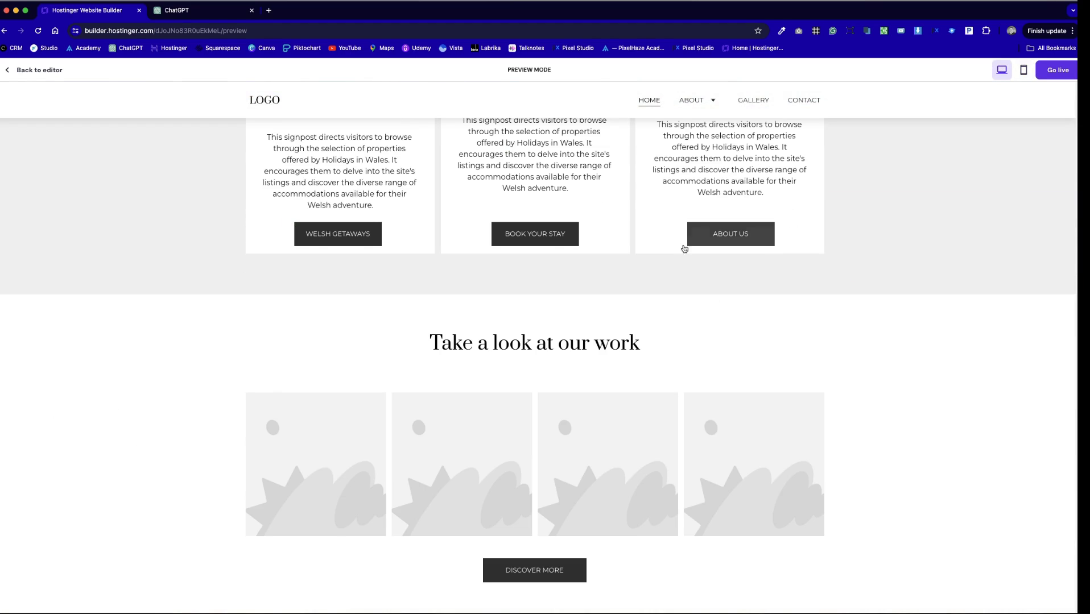
scroll(804, 262, up, 4)
scroll(803, 261, up, 2)
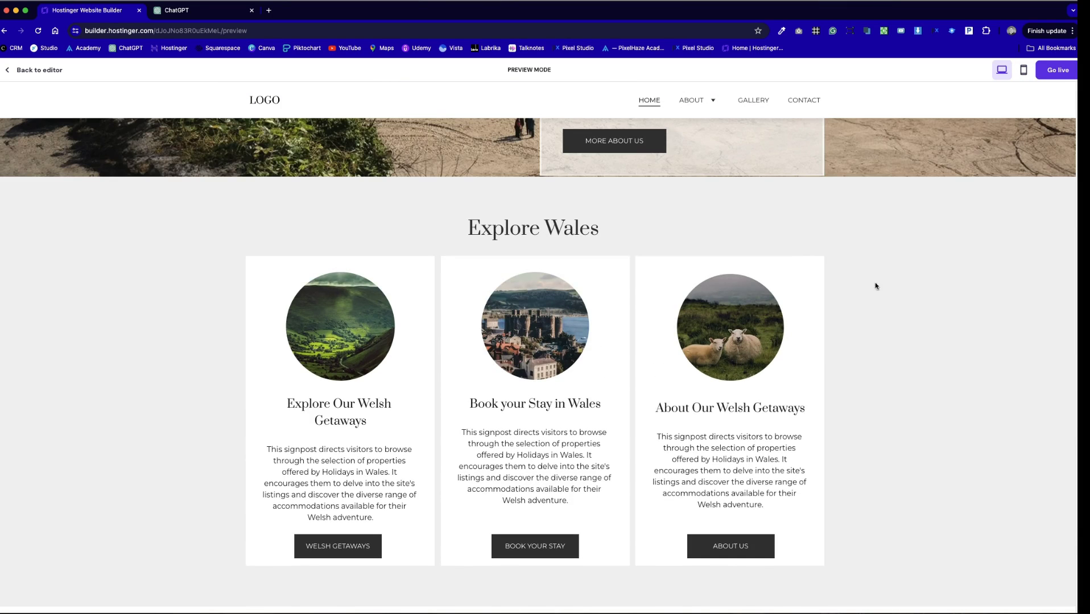
scroll(831, 407, up, 6)
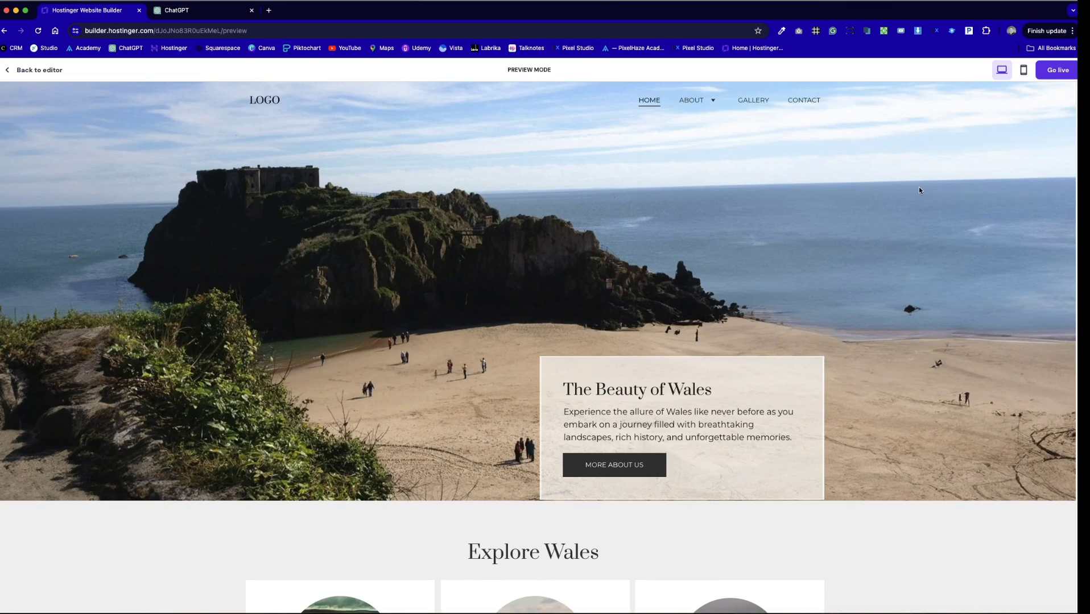
Return to the mobile preview, check the cards and gallery again, and open and close the navigation menu.
click(1024, 70)
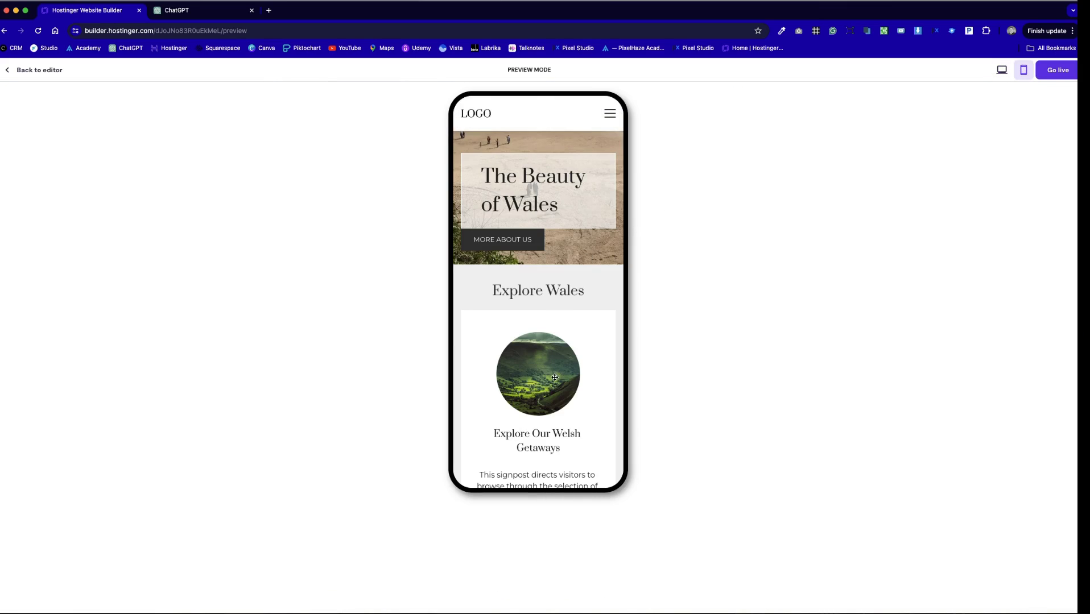
scroll(569, 393, down, 15)
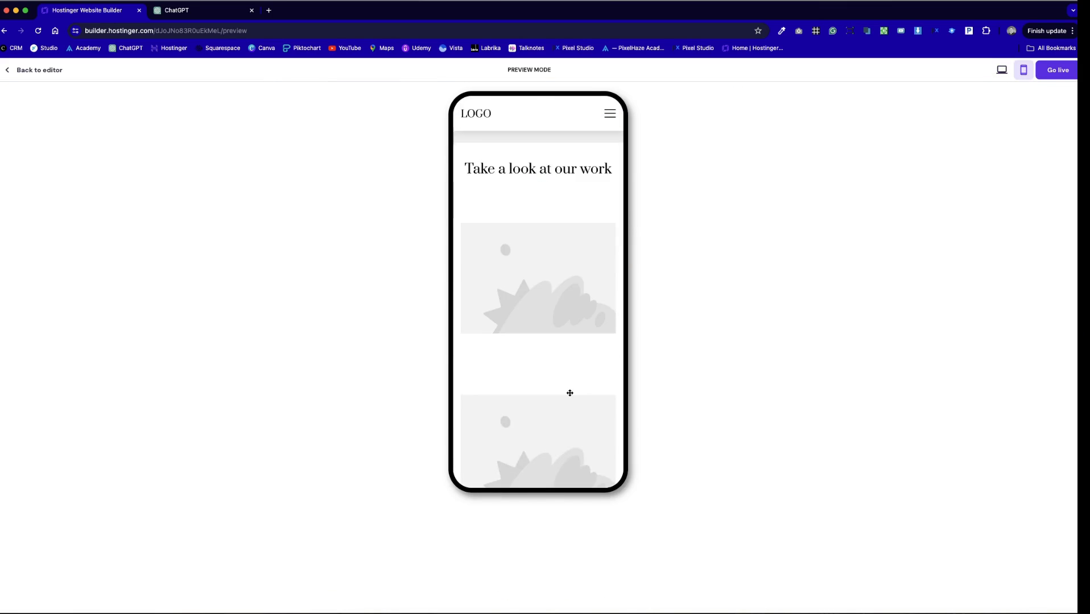
scroll(570, 393, up, 5)
scroll(570, 393, up, 10)
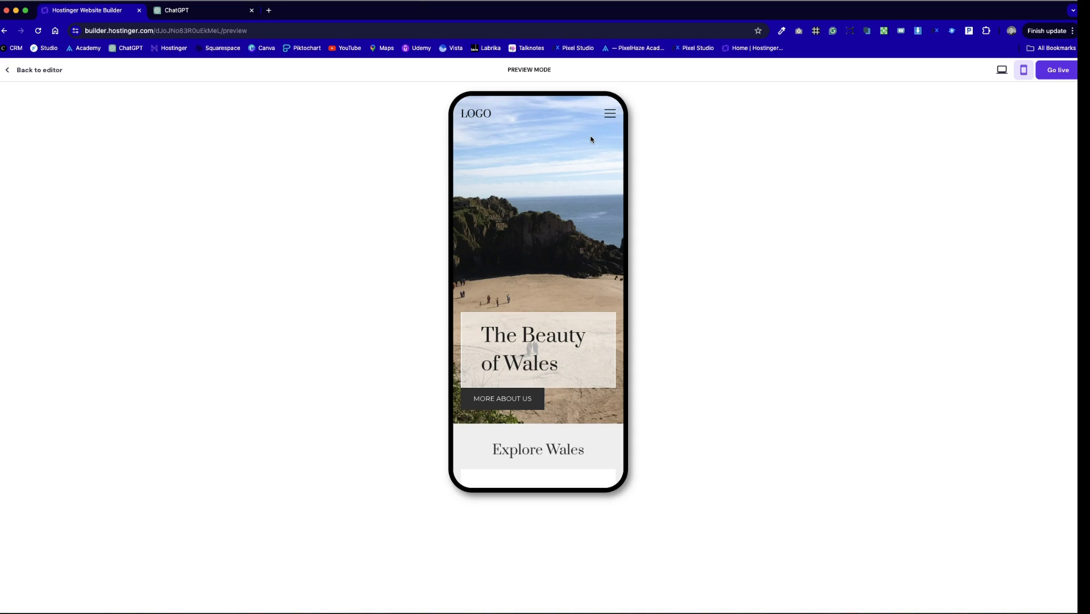
click(610, 114)
click(610, 112)
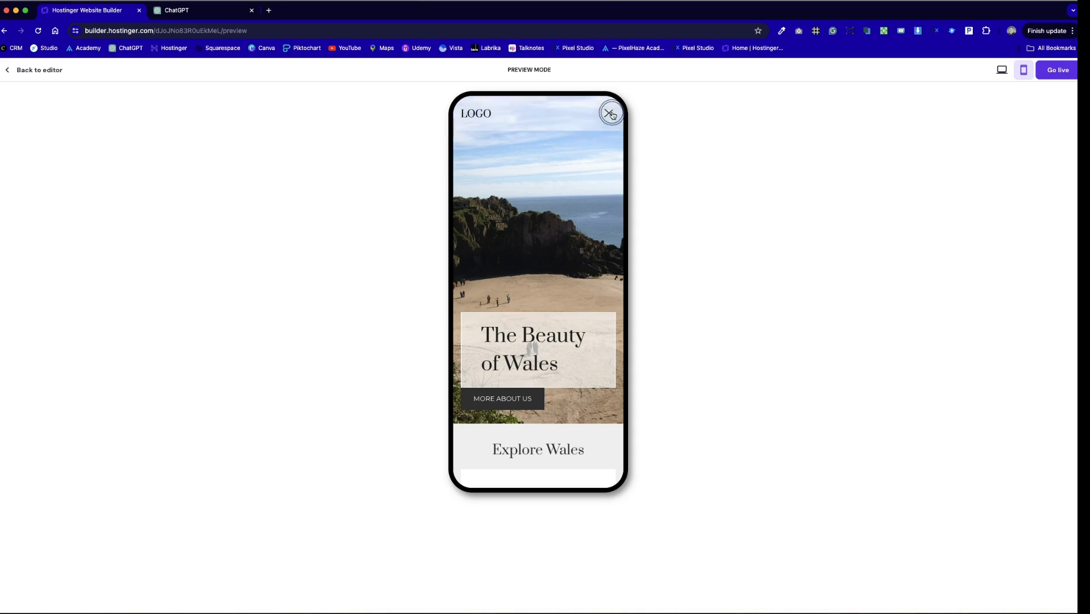
Compare the desktop header navigation with the expanded mobile menu, ending on the desktop preview.
click(1002, 69)
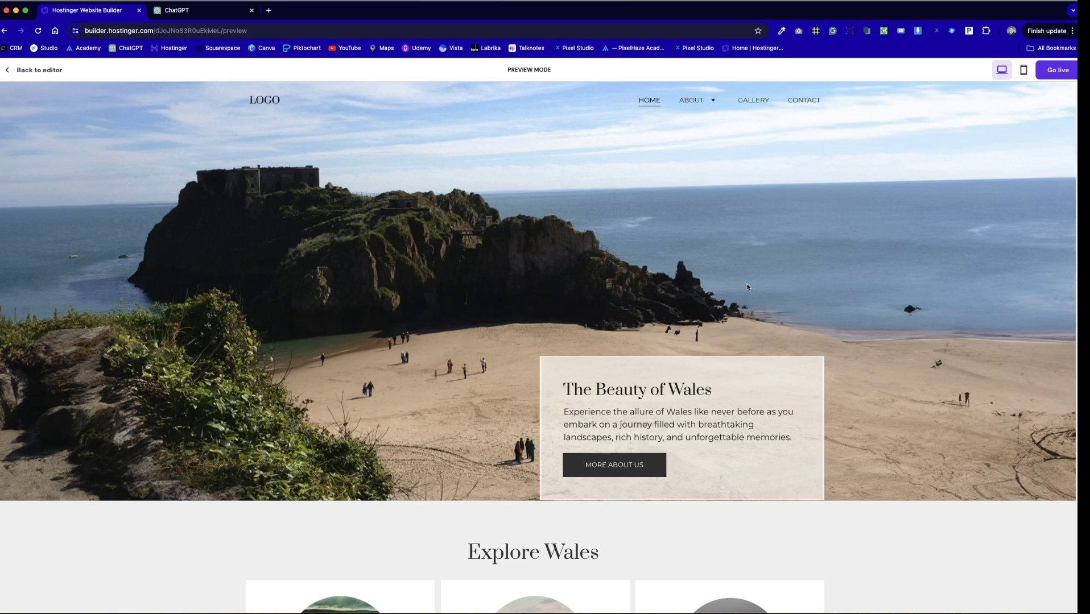
click(1024, 69)
click(610, 114)
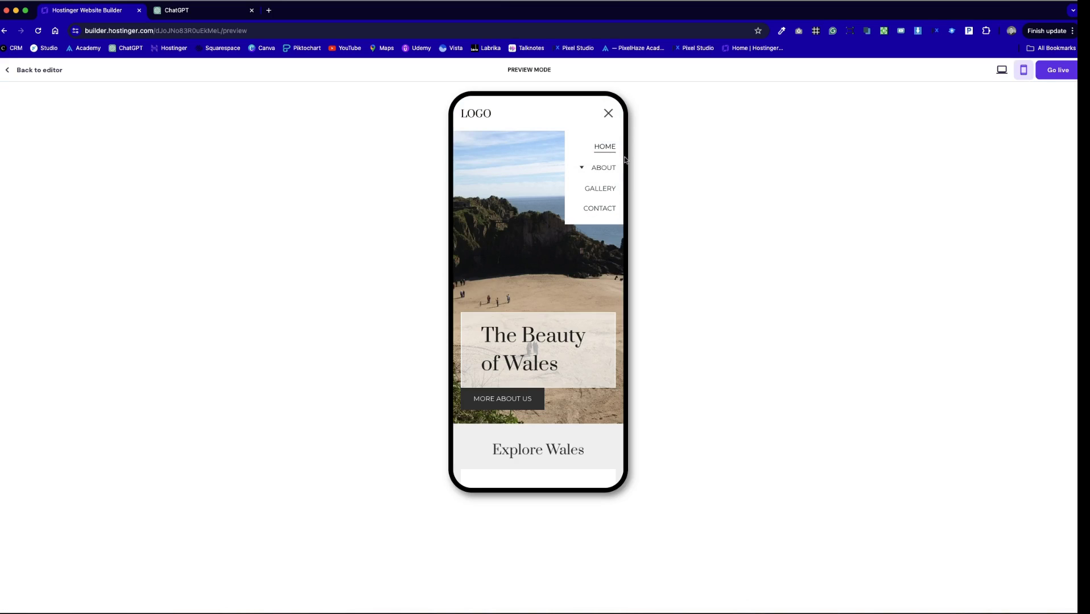
click(608, 114)
click(1003, 70)
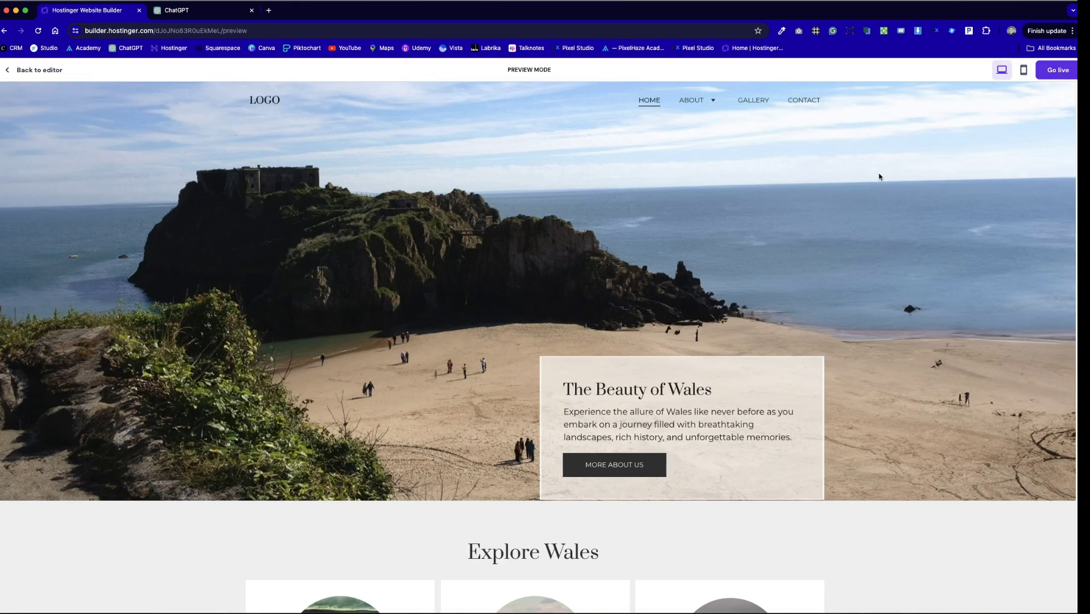